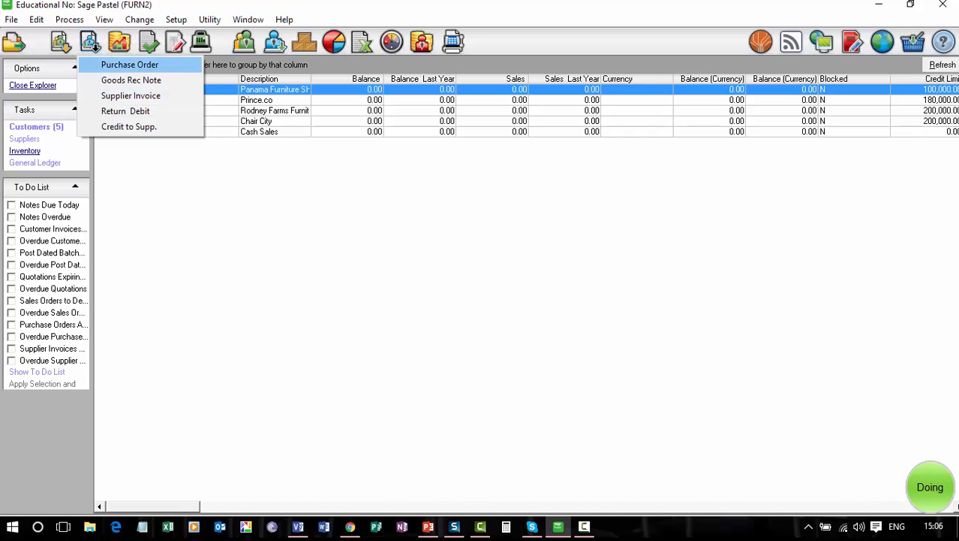
Step: Start a new Goods Received Note for the supplier Chair King, keeping the default document number
click(131, 80)
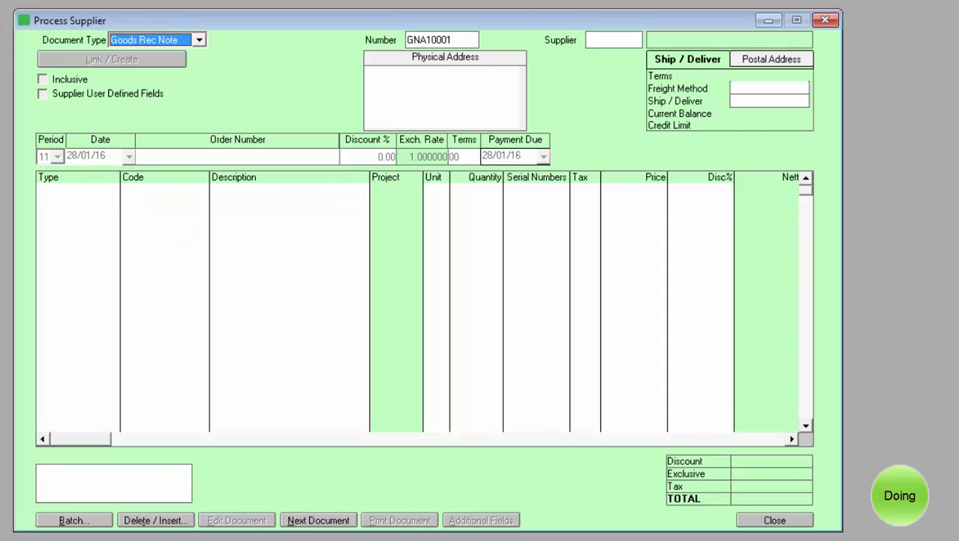
key(Tab)
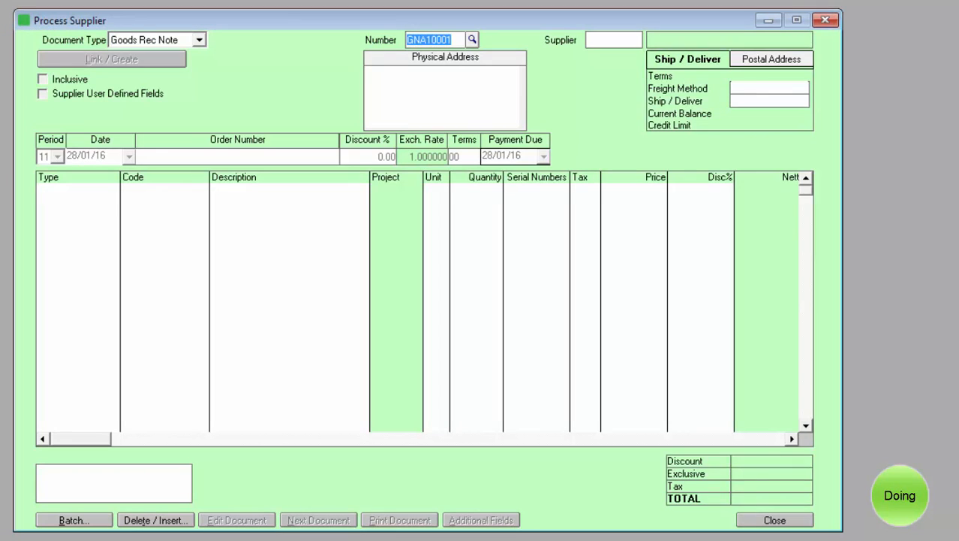
key(Tab)
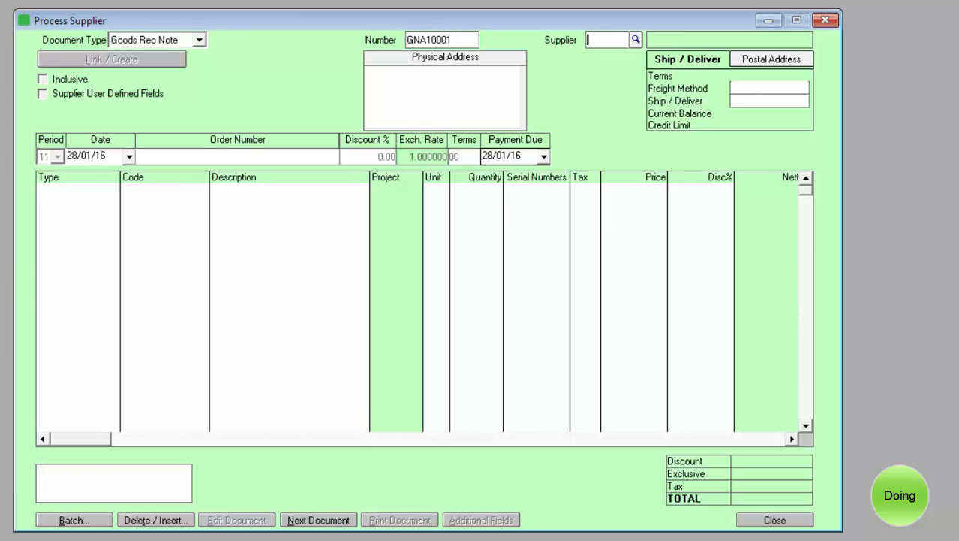
key(Return)
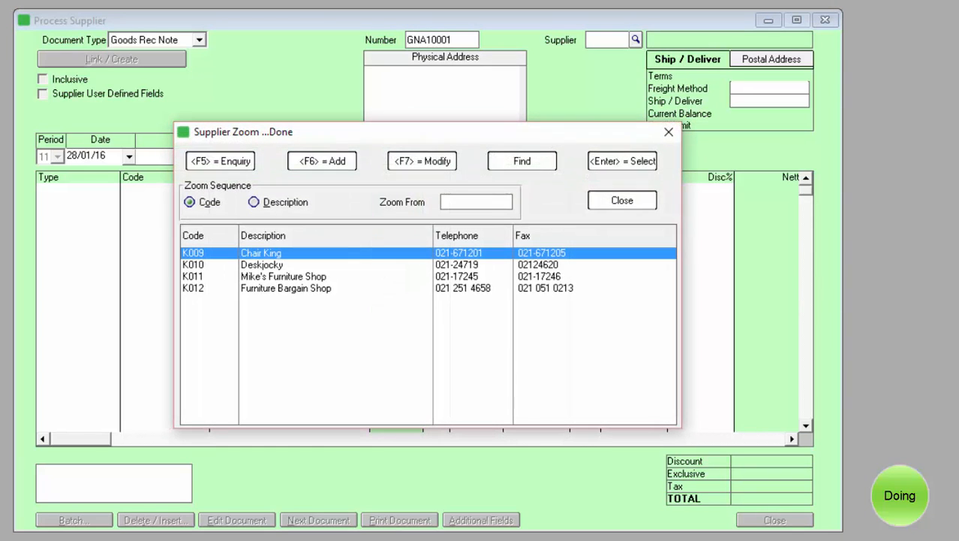
double_click(204, 252)
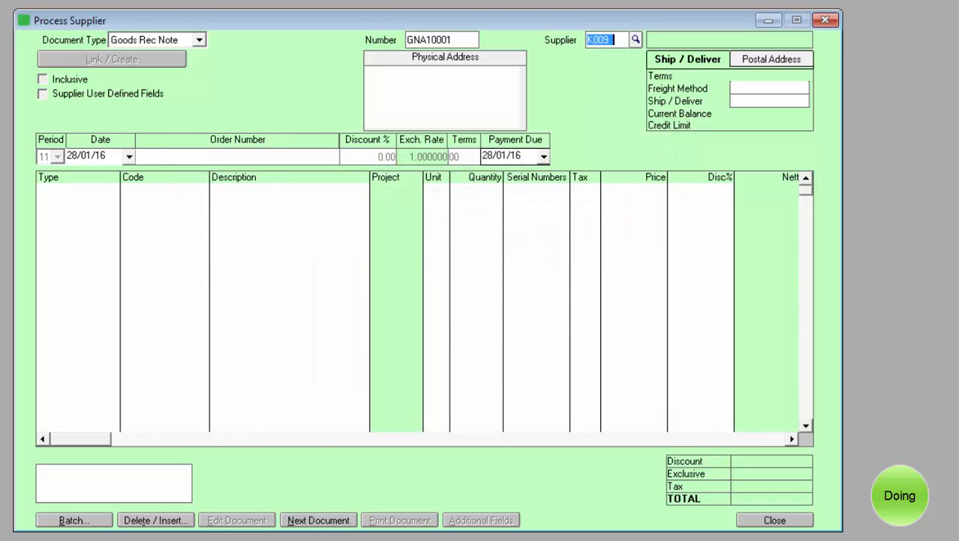
key(Tab)
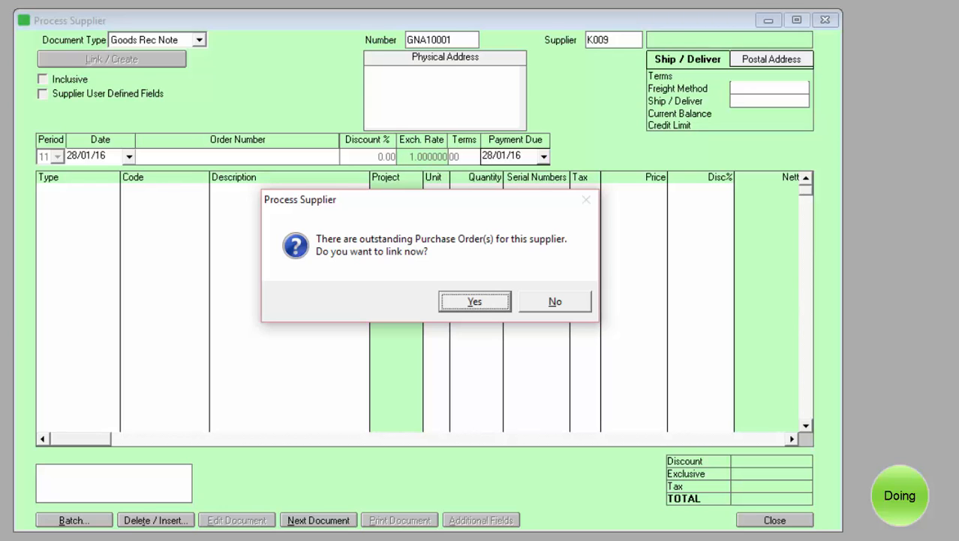
Step: Link Chair King's outstanding purchase order for 50 office chairs, deleting only the used lines from the original document
click(476, 302)
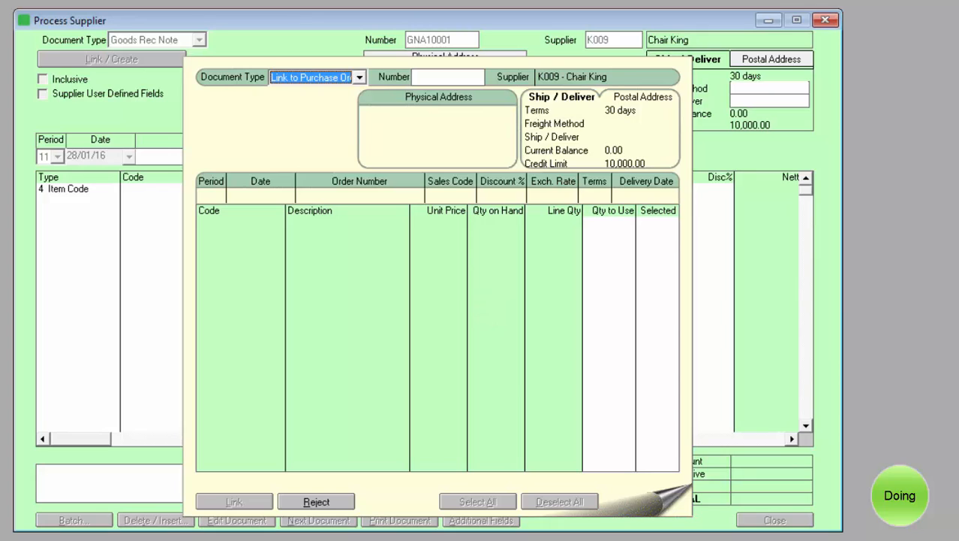
click(435, 77)
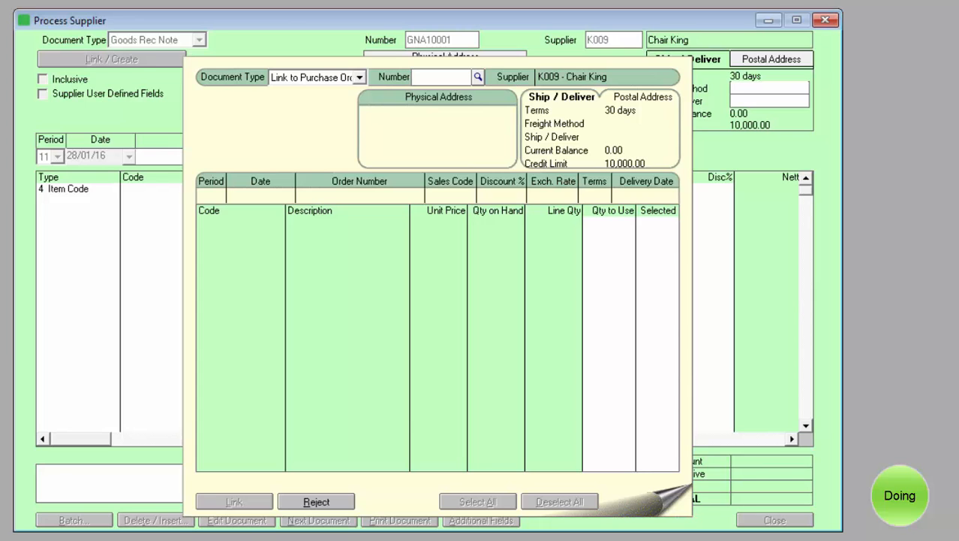
click(478, 77)
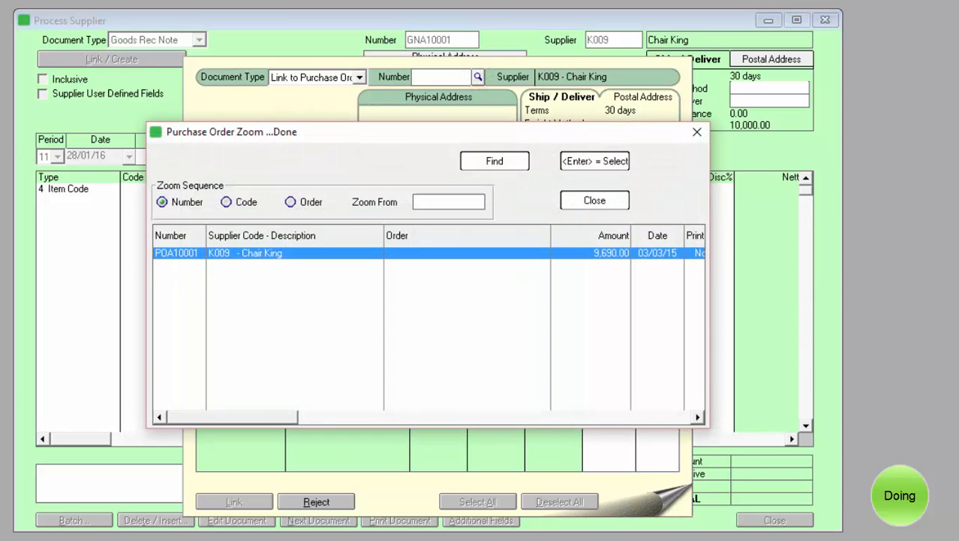
double_click(214, 252)
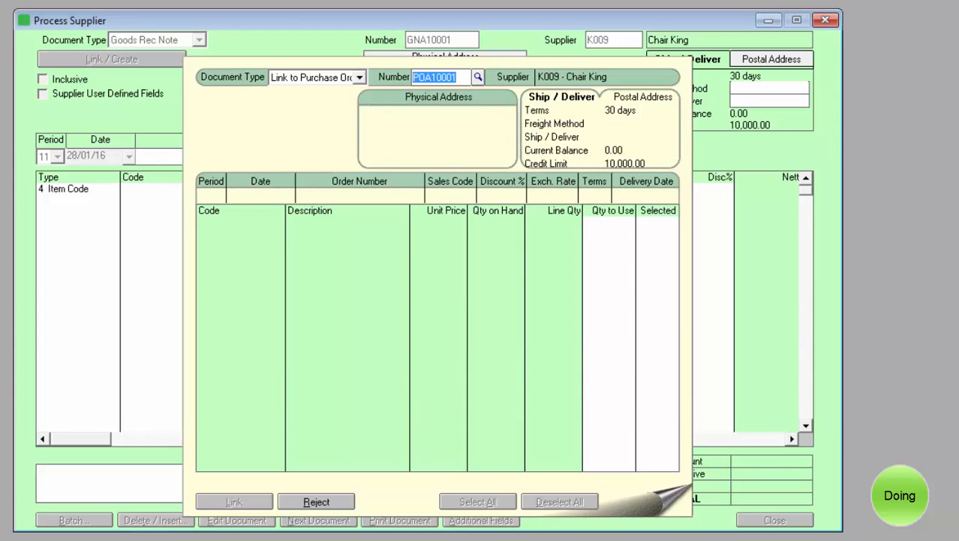
key(Return)
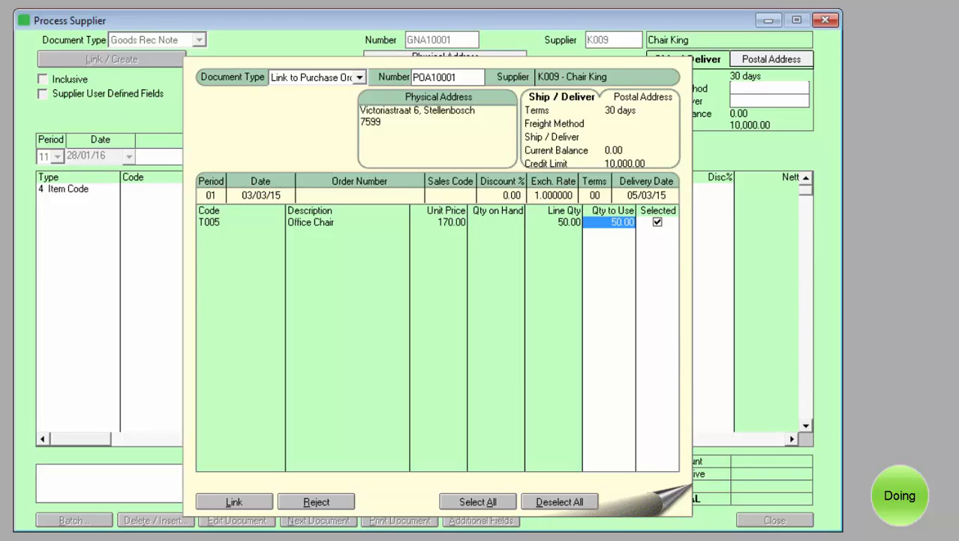
click(225, 501)
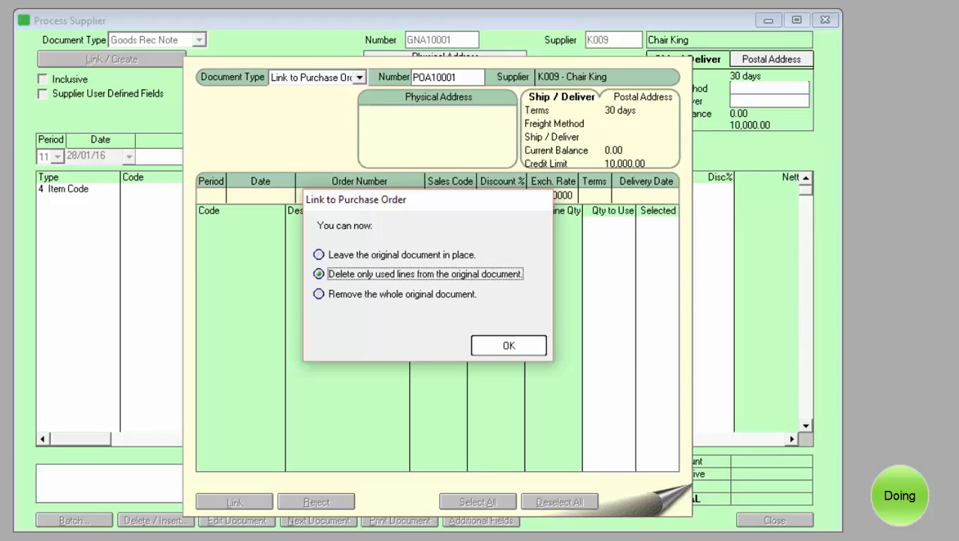
click(507, 346)
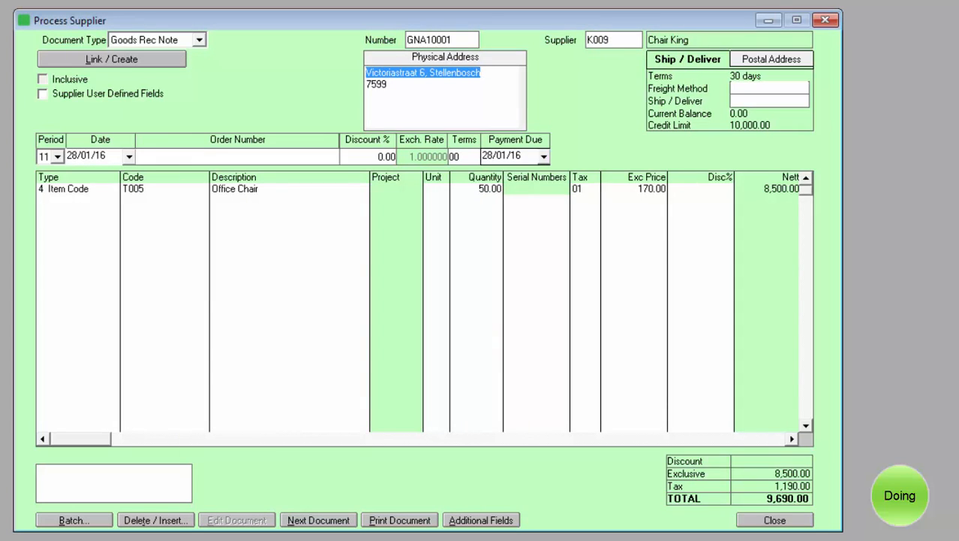
Step: Set the Goods Received Note's period to 1 and its date to 05/03/15
click(58, 157)
scroll(44, 214, up, 2)
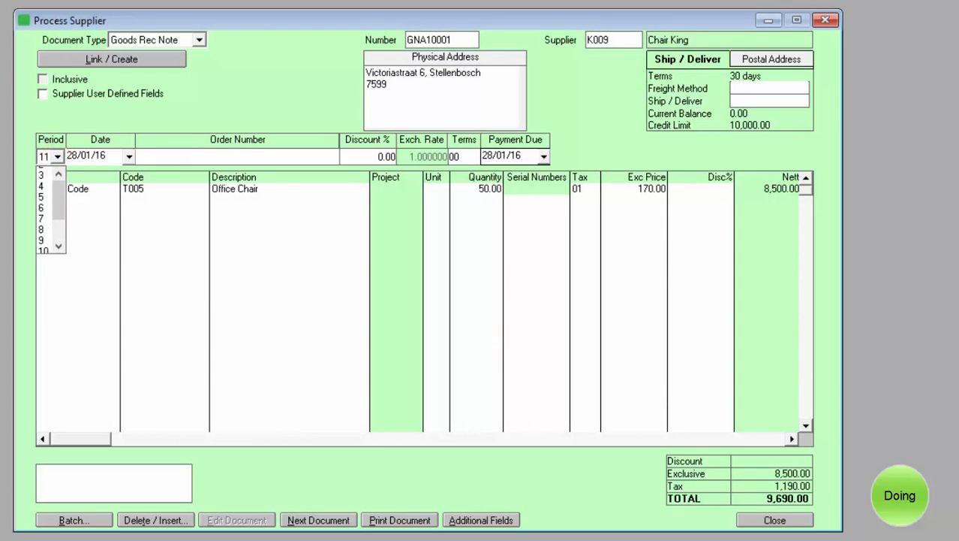
click(42, 172)
double_click(90, 156)
text(05/03/15)
key(Tab)
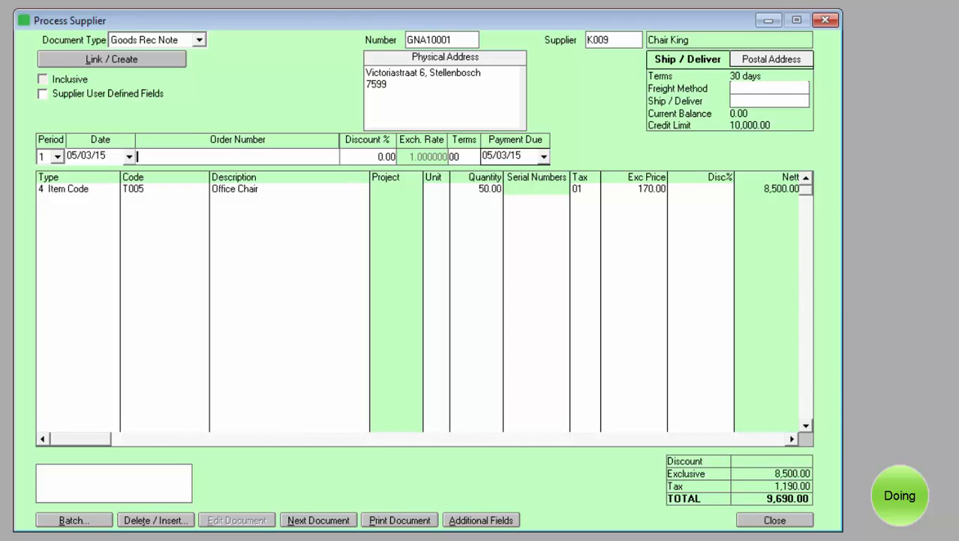
Step: Set the payment due date of the Chair King note to 28/04/15
click(488, 155)
double_click(488, 155)
text(28/04/15)
key(Tab)
Step: Accept the Office Chair line as linked and complete the Chair King note without printing or e-mailing it
key(Tab)
key(Tab)
key(Tab)
key(Tab)
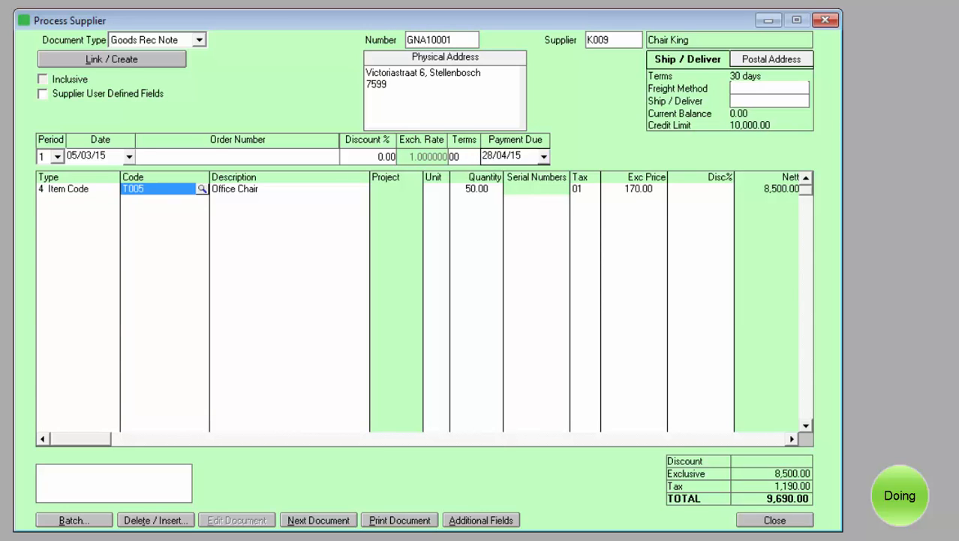
key(Tab)
key(Tab)
key(Tab)
key(Tab)
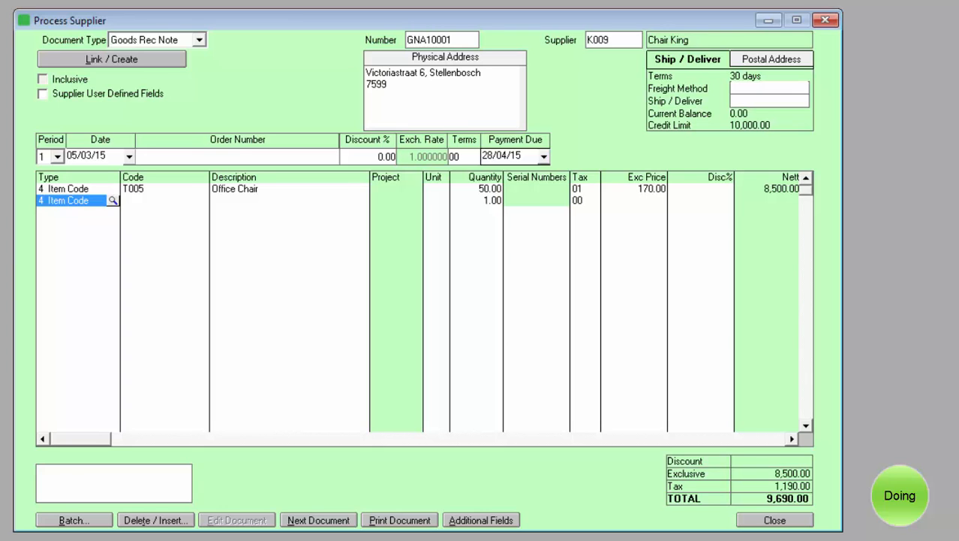
click(315, 518)
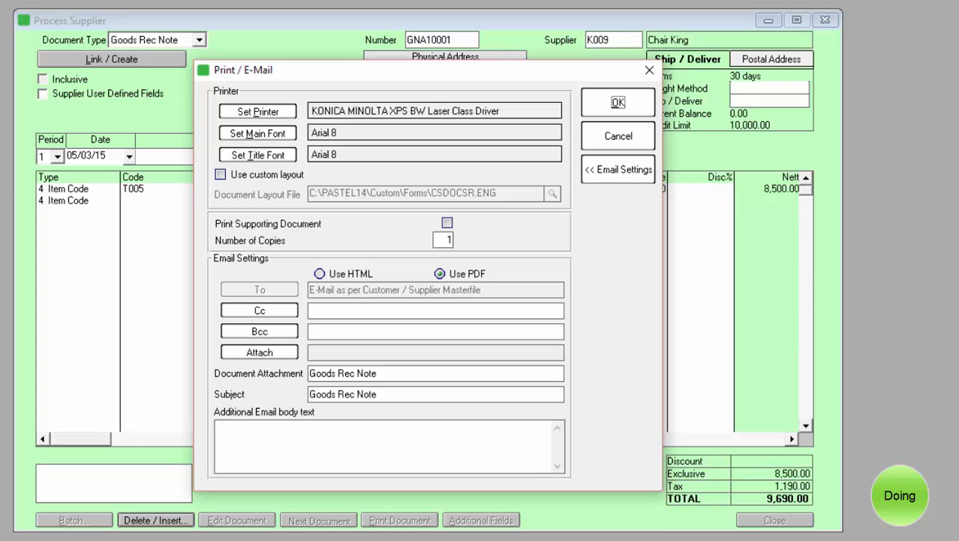
click(597, 136)
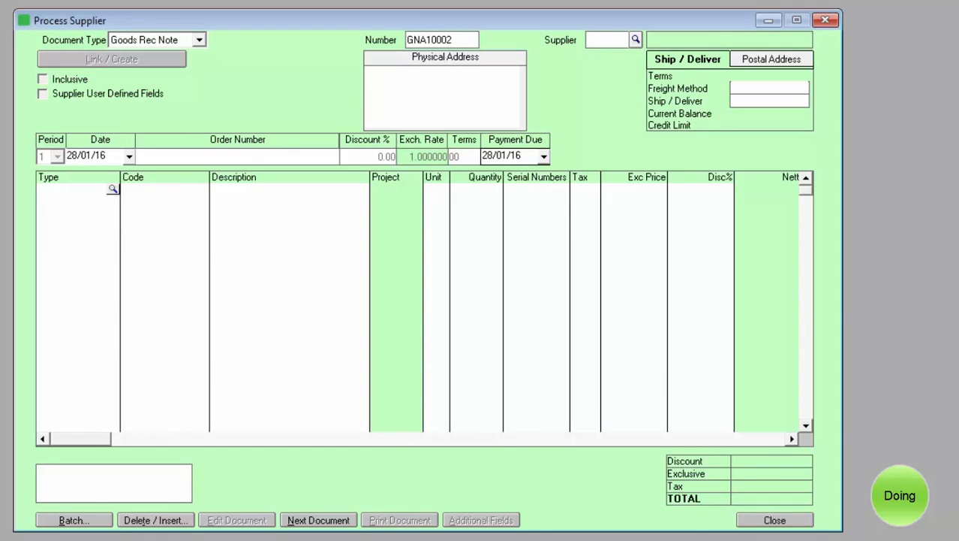
Step: Select Deskjocky as the supplier for the new Goods Received Note and accept the out-of-period date
key(Return)
double_click(203, 264)
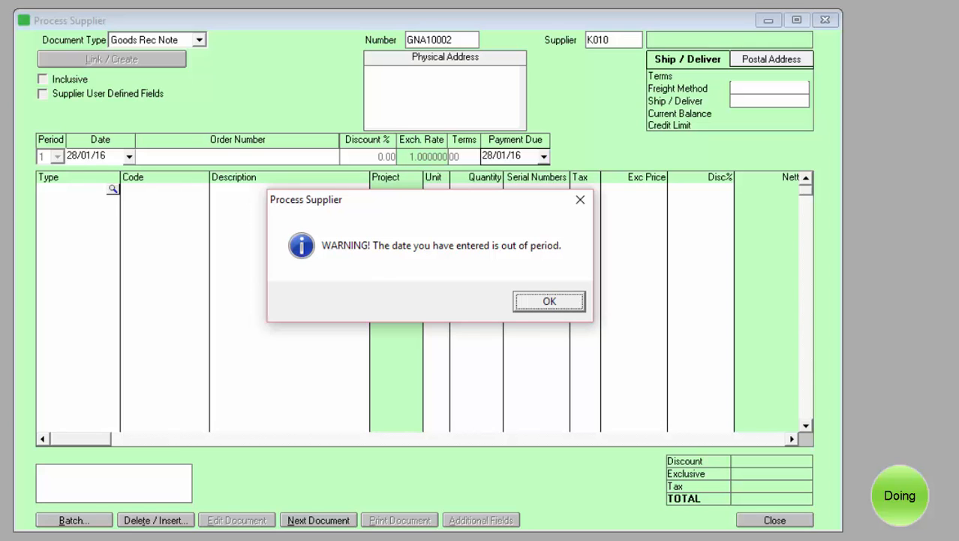
click(570, 301)
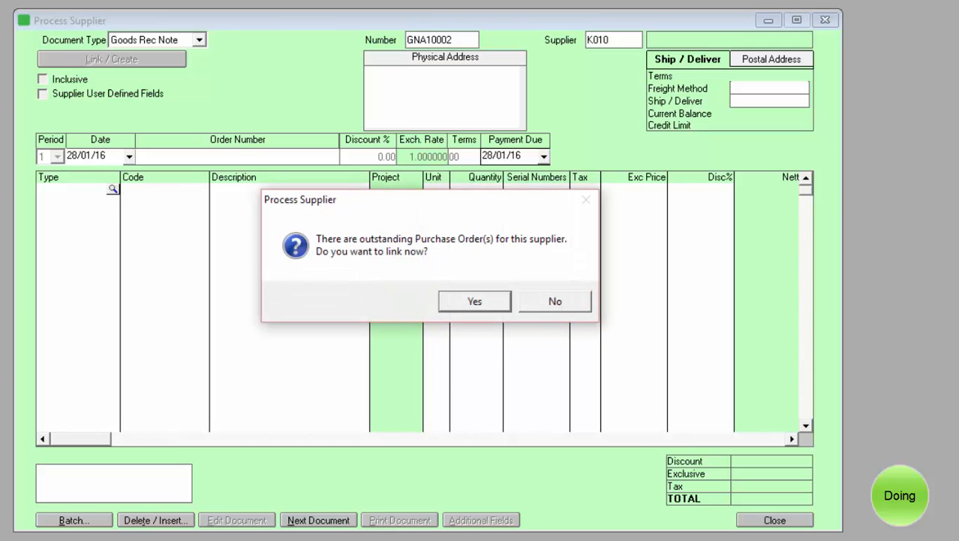
Step: Link Deskjocky's outstanding purchase order for 15 oak tables, deleting only the used lines from the original document
click(450, 300)
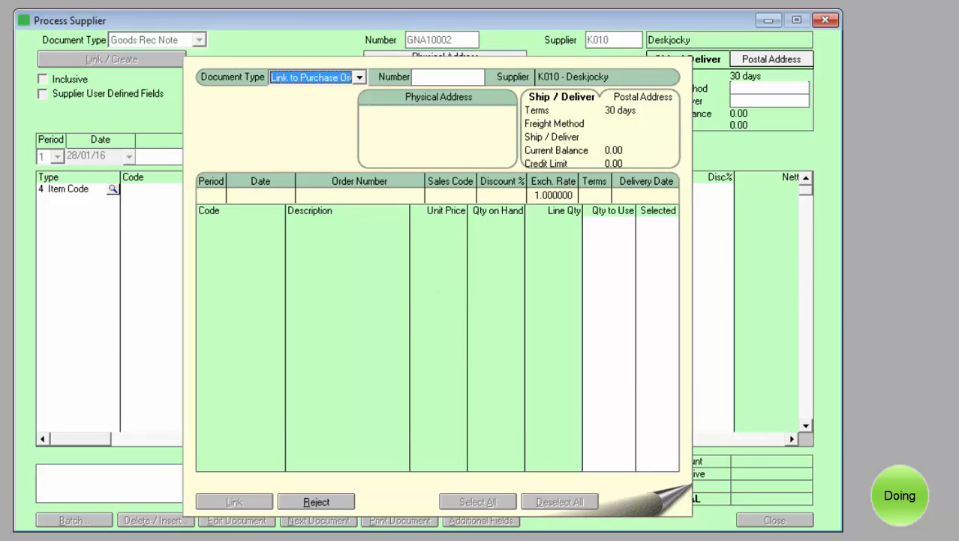
key(Tab)
key(Return)
double_click(223, 252)
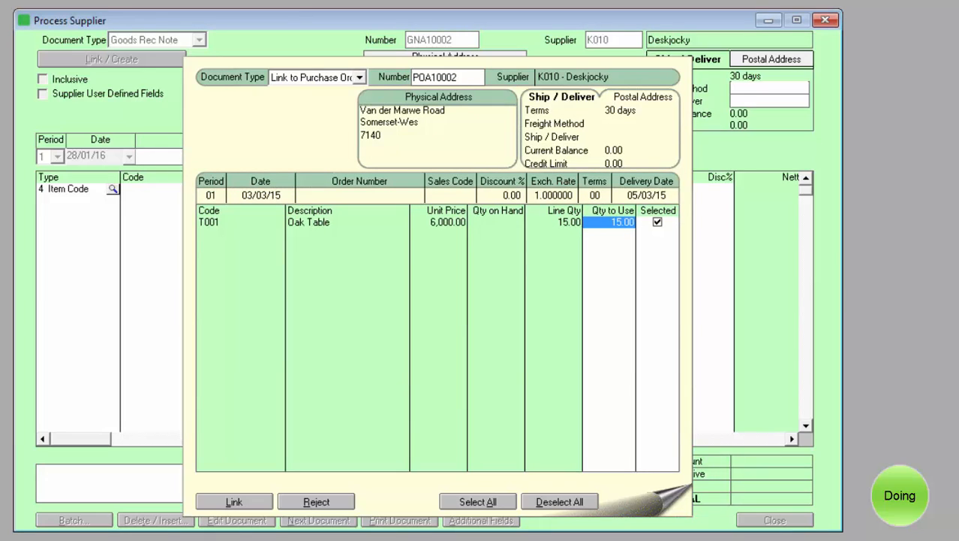
click(242, 502)
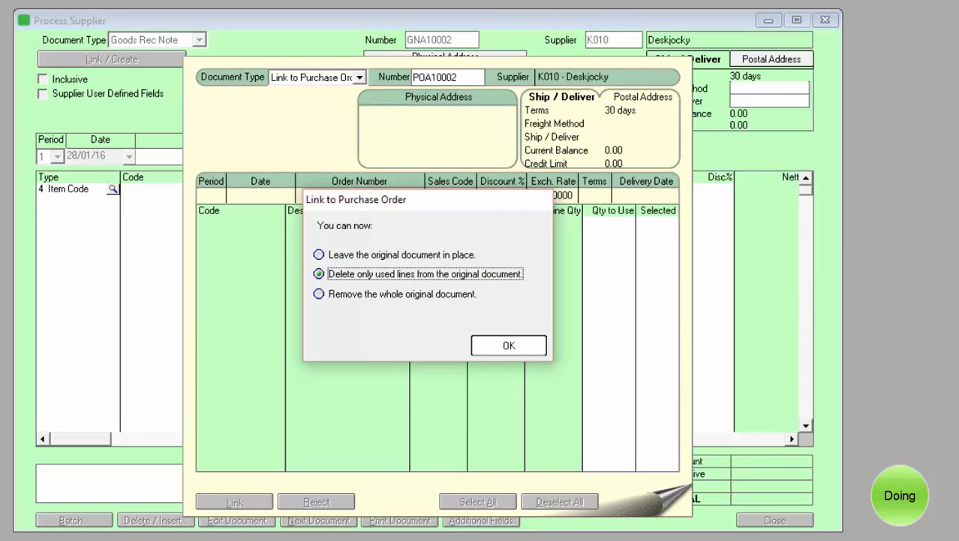
click(499, 347)
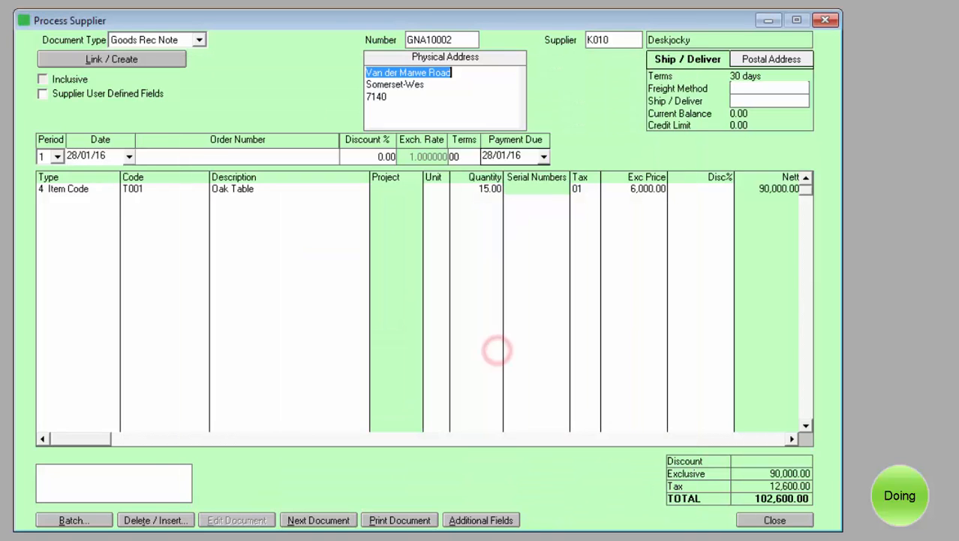
Step: Date the Deskjocky note 05/03/15 and set its payment due date to 28/04/15
click(86, 155)
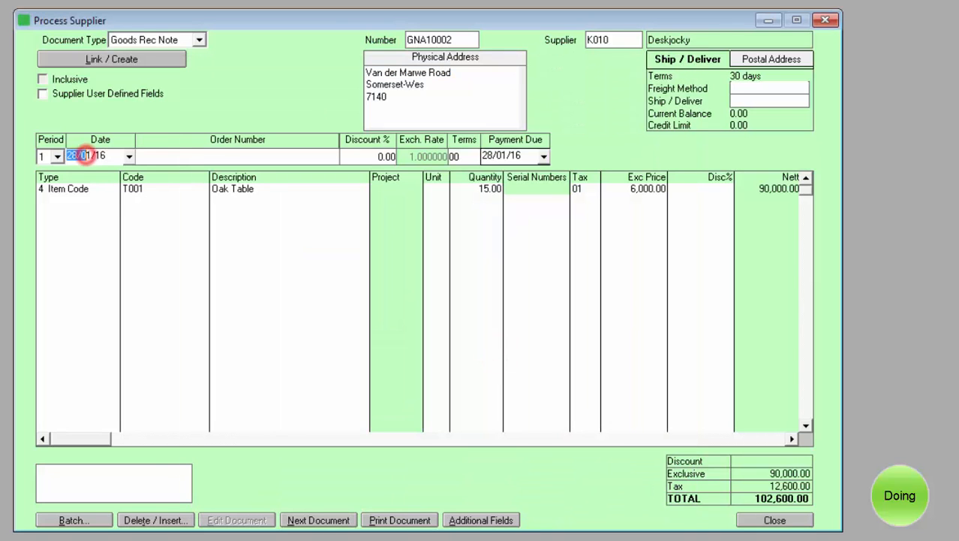
double_click(86, 156)
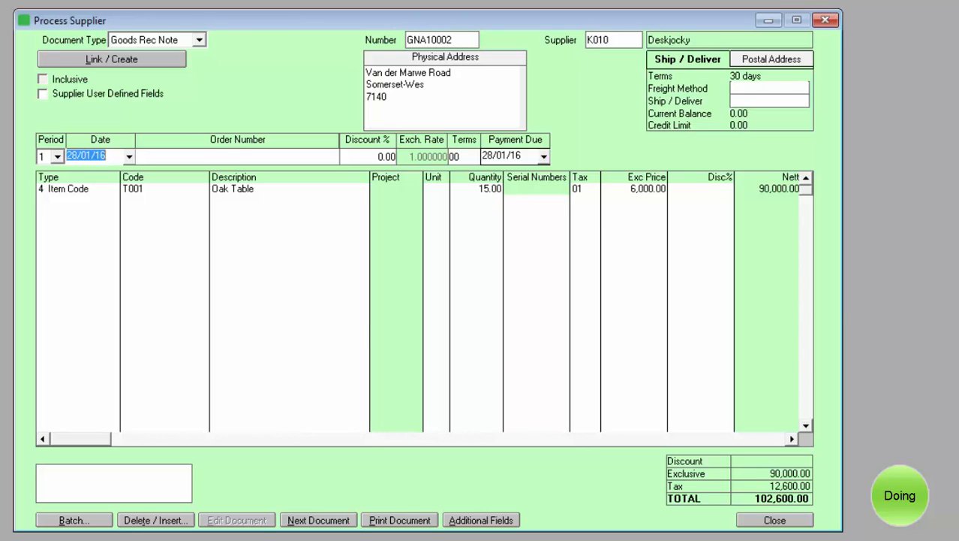
text(05/03/15)
key(Tab)
text(28)
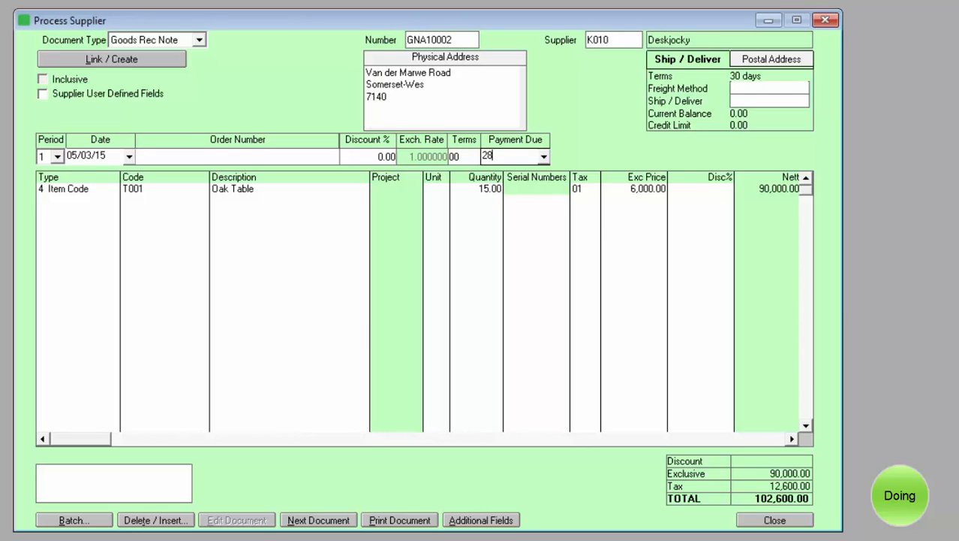
text(/04/15)
key(Tab)
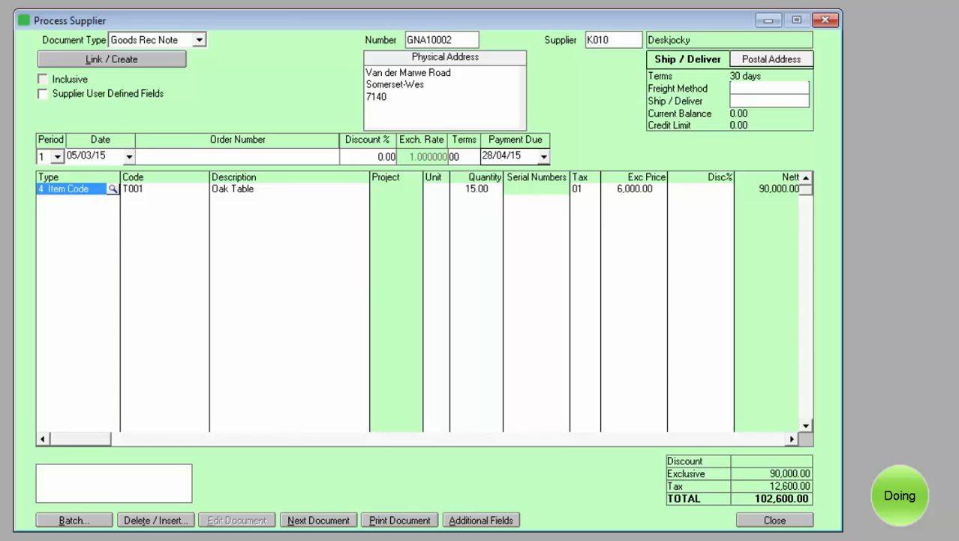
Step: Accept the Oak Table line as linked and complete the Deskjocky note without printing or e-mailing it
key(Tab)
key(Tab)
key(Tab)
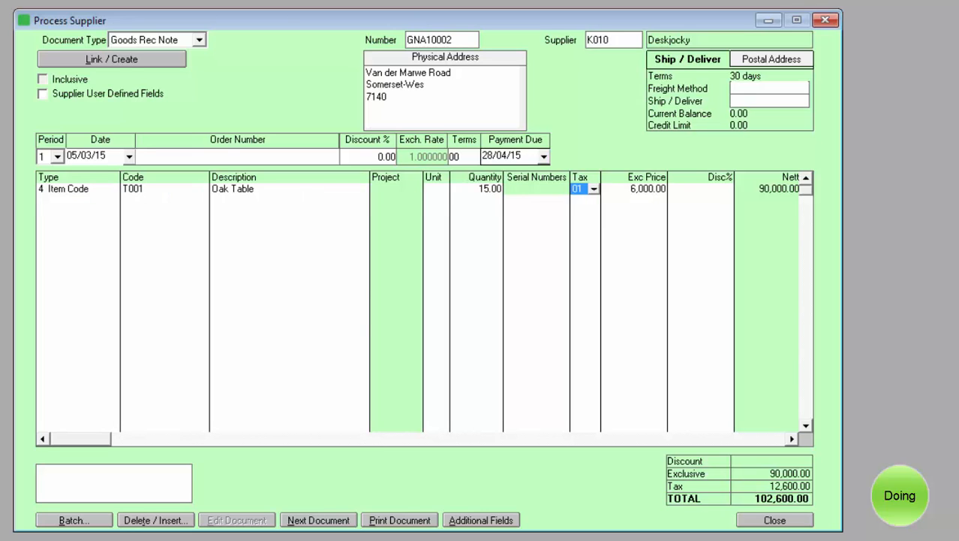
key(Tab)
key(Tab)
key(Tab)
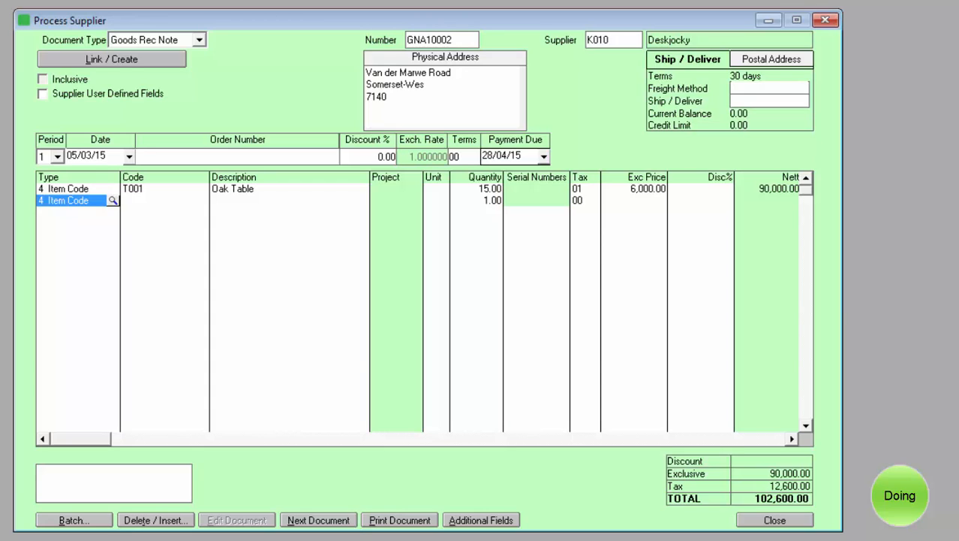
click(316, 517)
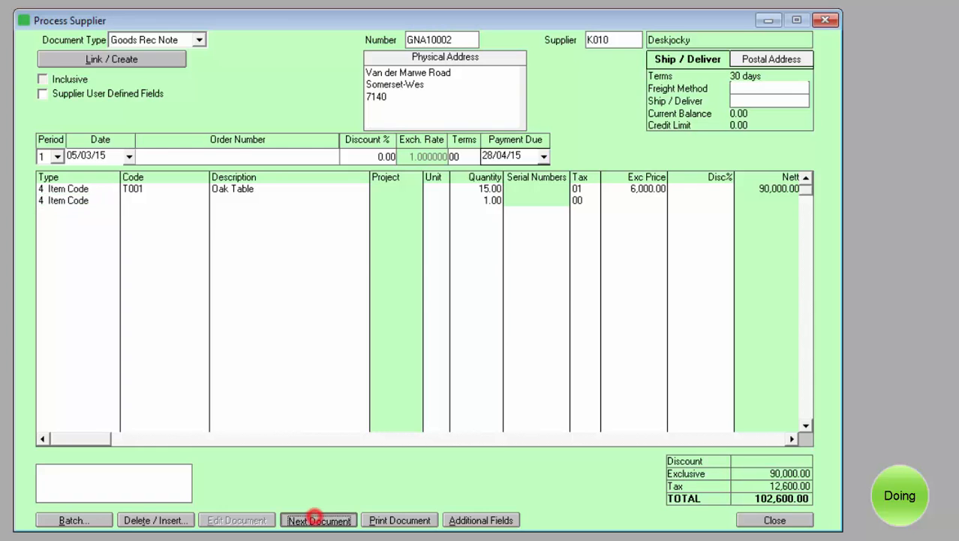
click(618, 136)
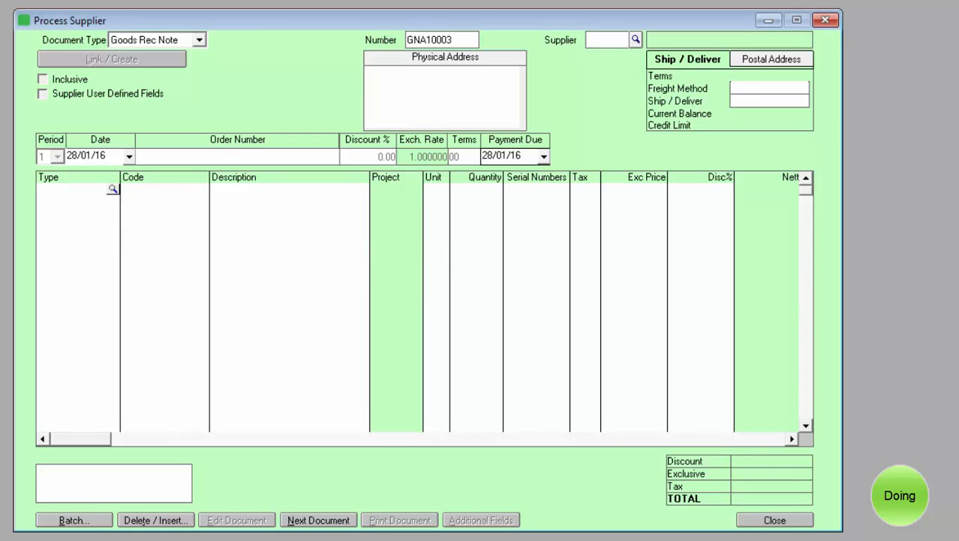
Step: Select Mike's Furniture Shop as the supplier for the new Goods Received Note and accept the out-of-period date
key(Return)
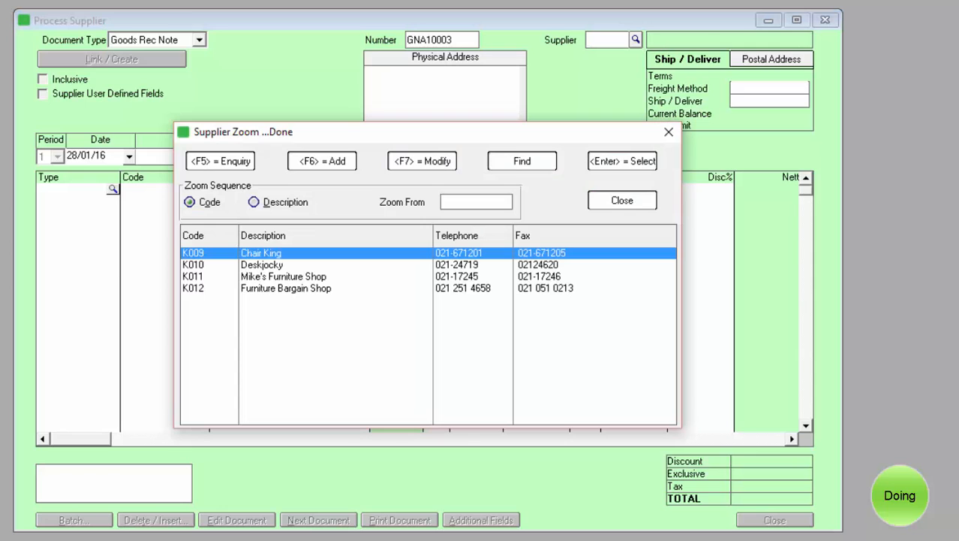
double_click(194, 276)
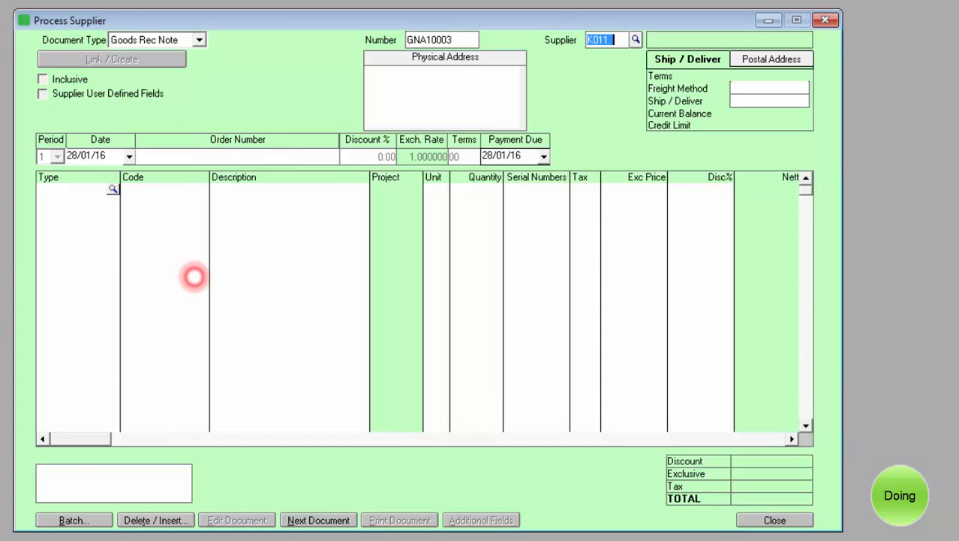
key(Return)
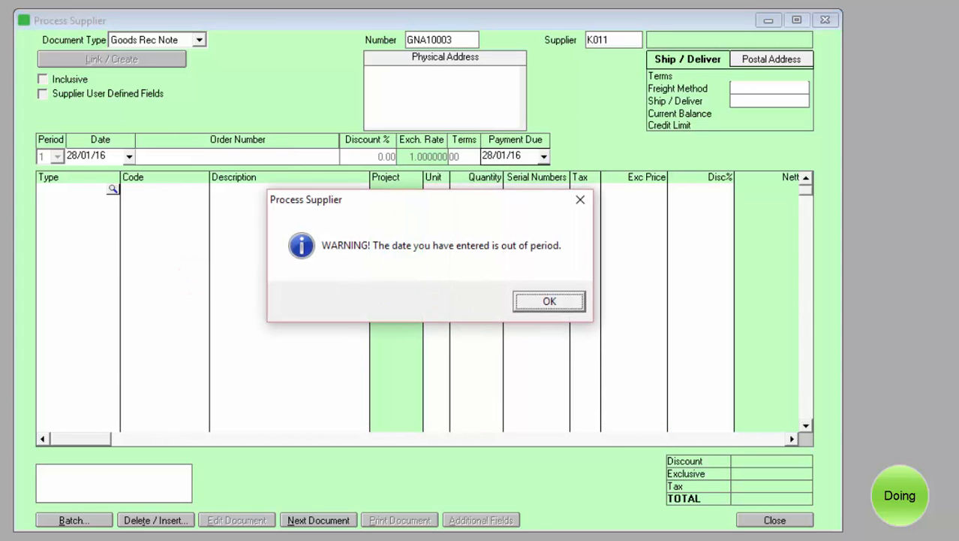
click(548, 300)
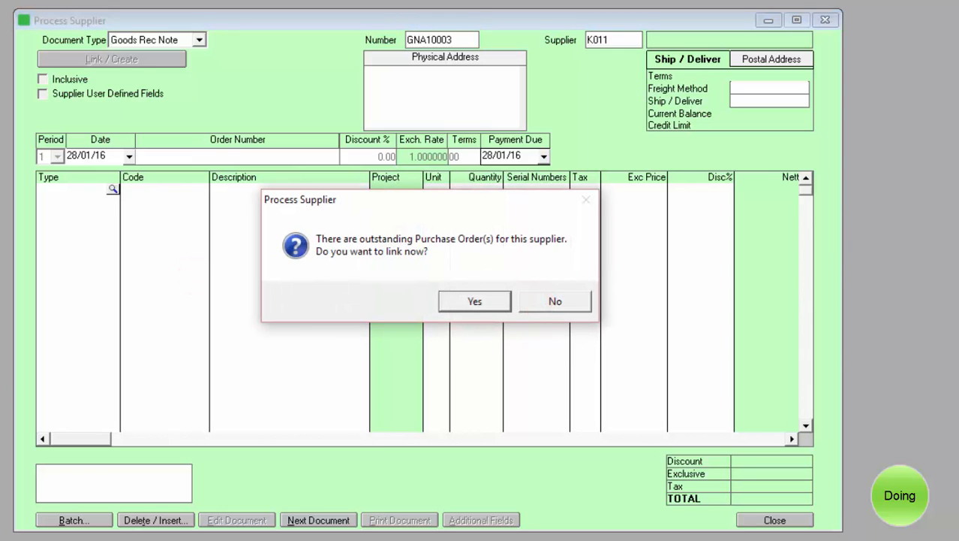
Step: Link Mike's Furniture Shop's outstanding purchase order for 60 pine chairs, deleting only the used lines from the original document
click(474, 300)
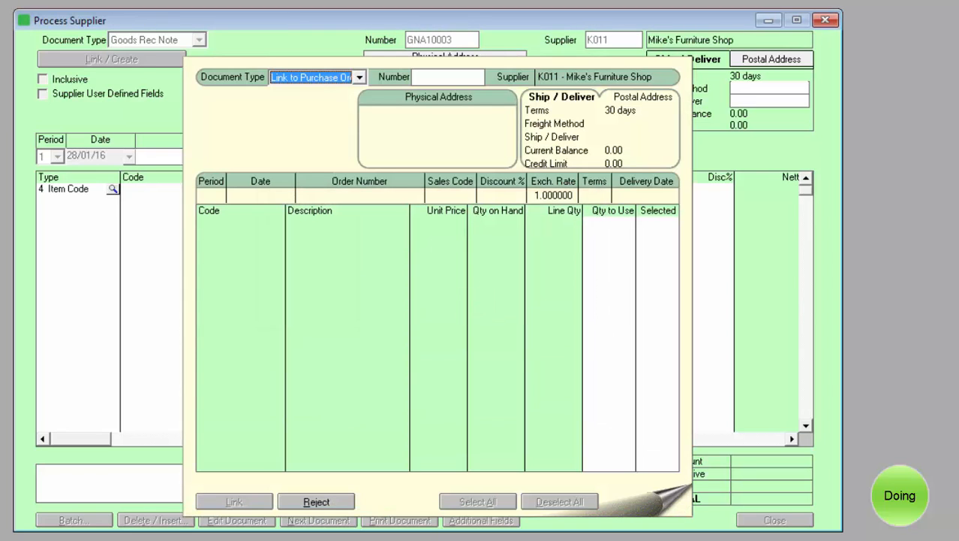
click(449, 77)
click(477, 78)
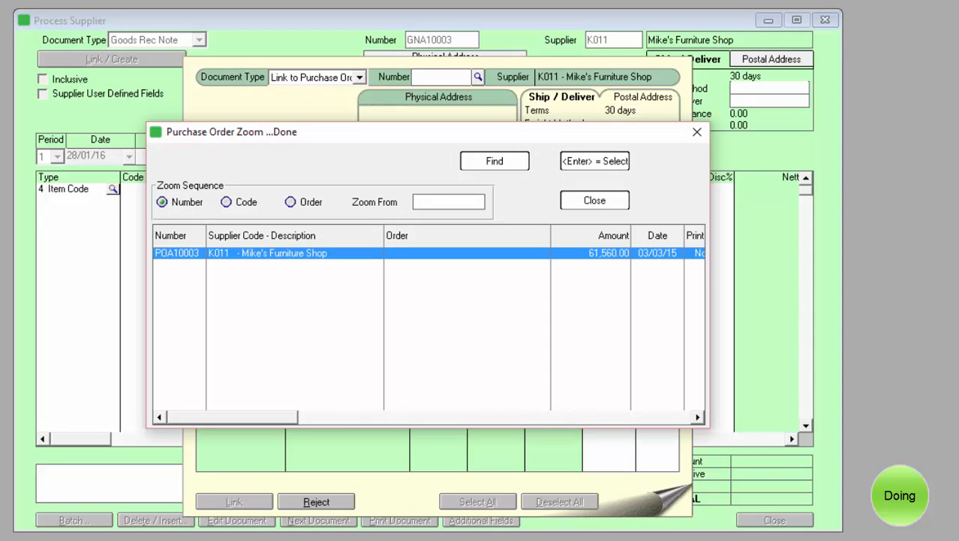
double_click(293, 254)
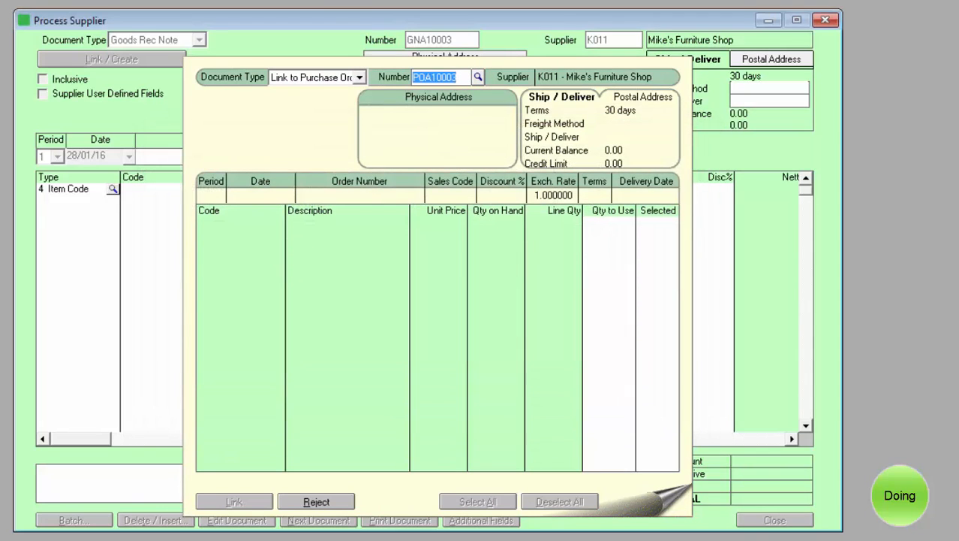
key(Tab)
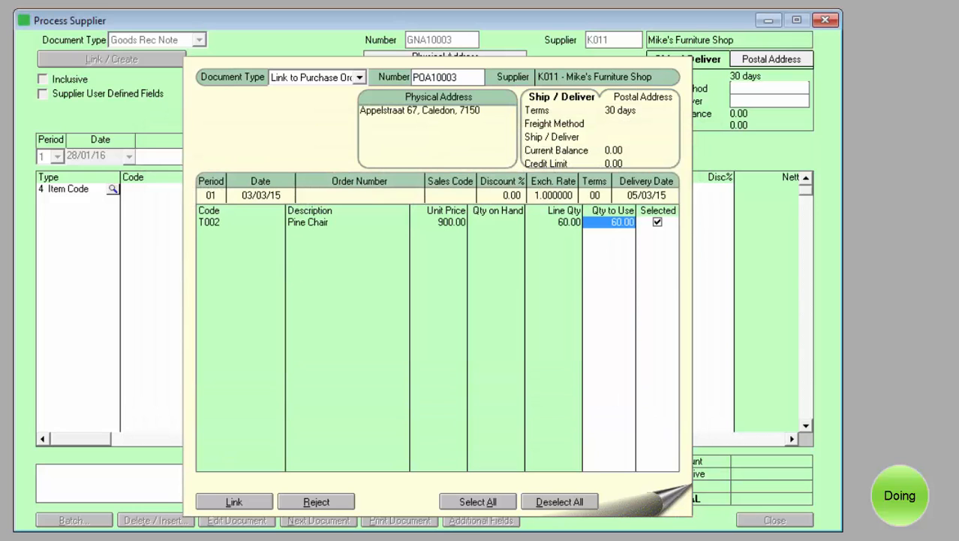
click(230, 500)
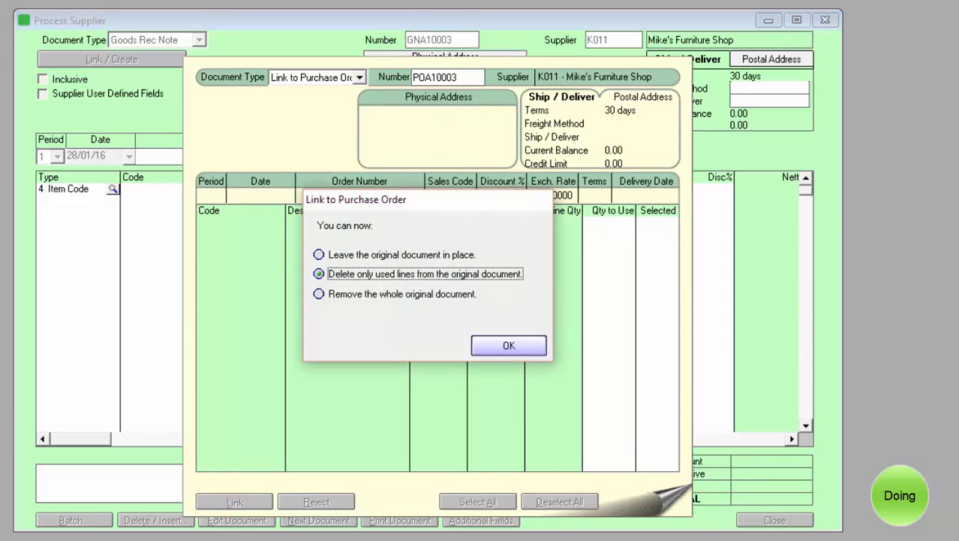
click(497, 345)
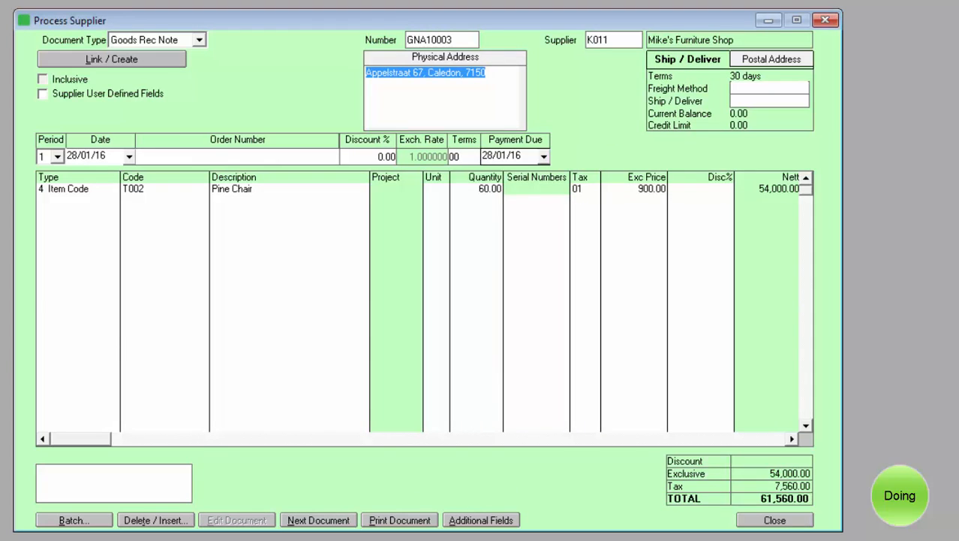
Step: Date the Mike's Furniture Shop note 05/03/15 and set its payment due date to 28/04/15
key(Tab)
key(Tab)
key(Tab)
key(Tab)
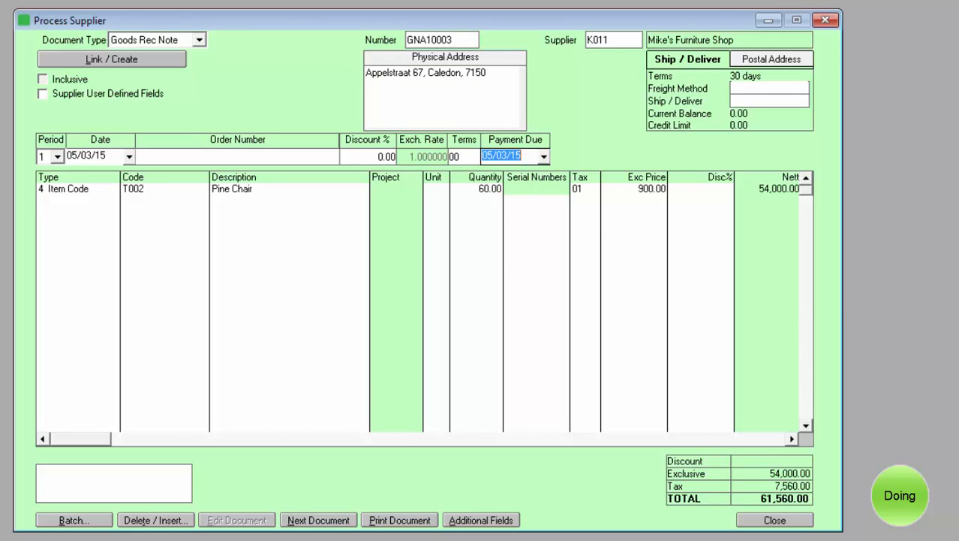
text(28/04/15)
key(Tab)
Step: Accept the Pine Chair line as linked and complete the Mike's Furniture Shop note without printing or e-mailing it
key(Tab)
key(Tab)
key(Tab)
key(Tab)
key(Tab)
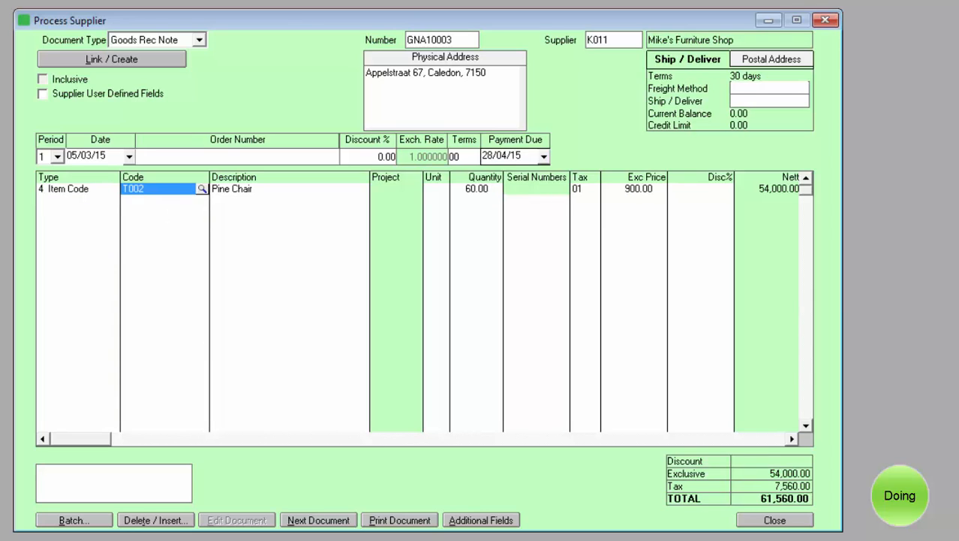
key(Tab)
key(Tab)
key(Tab)
key(Tab)
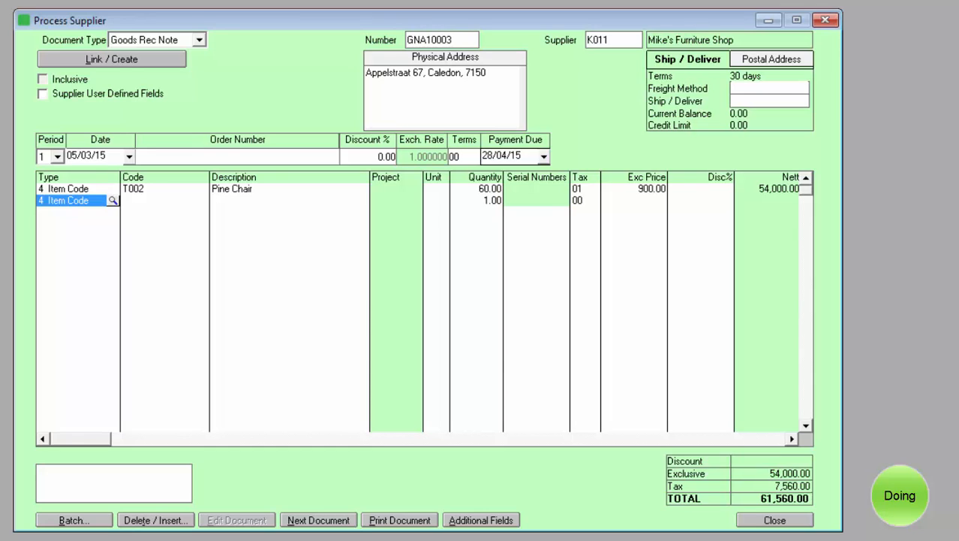
click(300, 518)
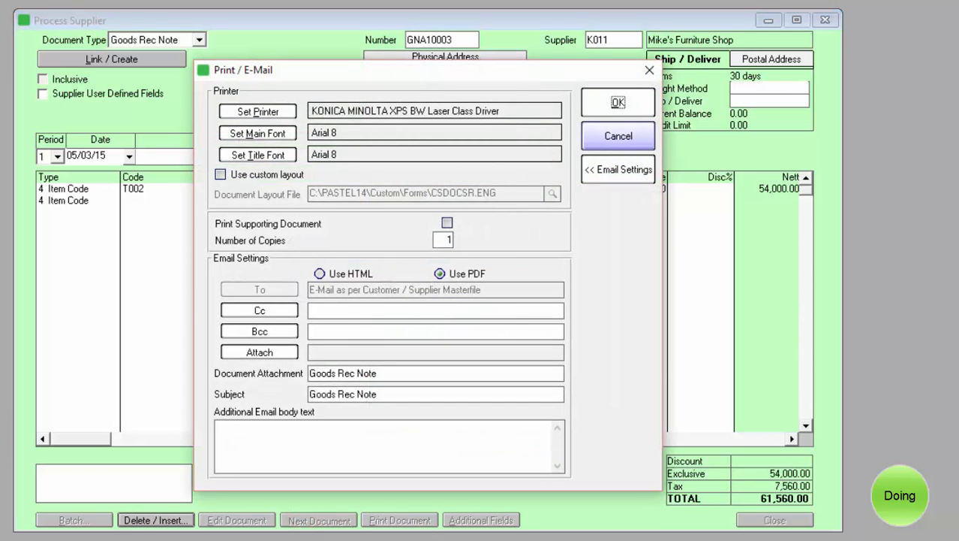
click(618, 136)
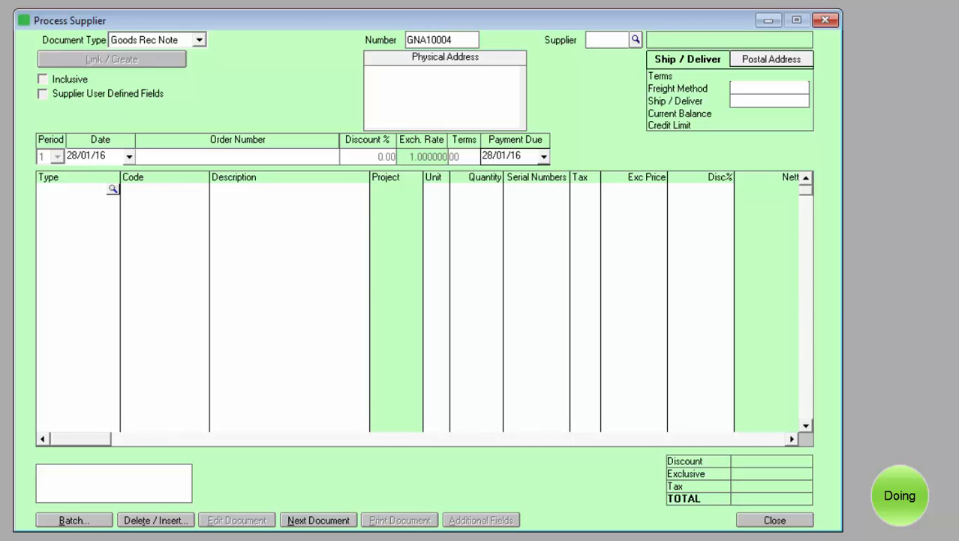
Step: Select Furniture Bargain Shop as the supplier for the next Goods Received Note and accept the out-of-period date
click(636, 40)
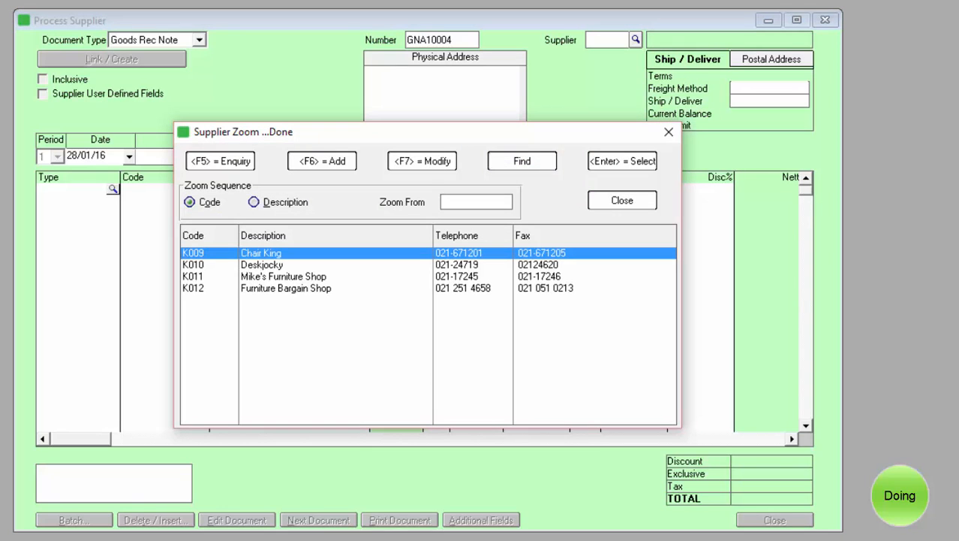
double_click(211, 288)
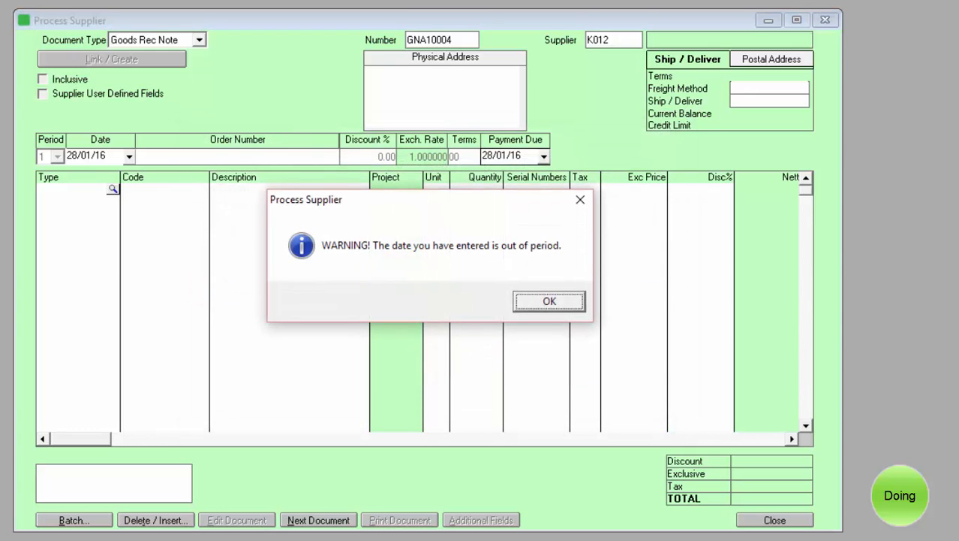
click(550, 300)
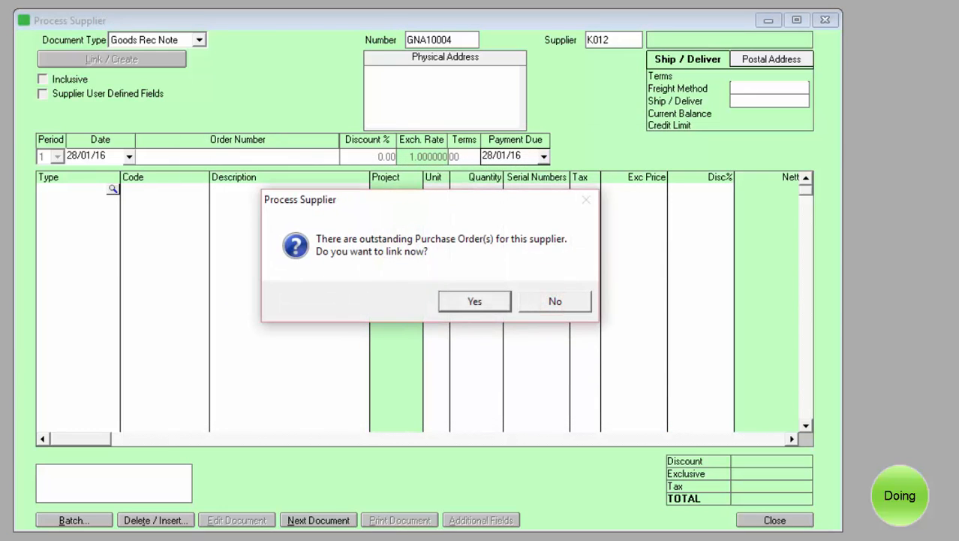
Step: Link Furniture Bargain Shop's outstanding purchase order for 80 office tables and 40 modern tables, deleting only the used lines from the original document
click(473, 300)
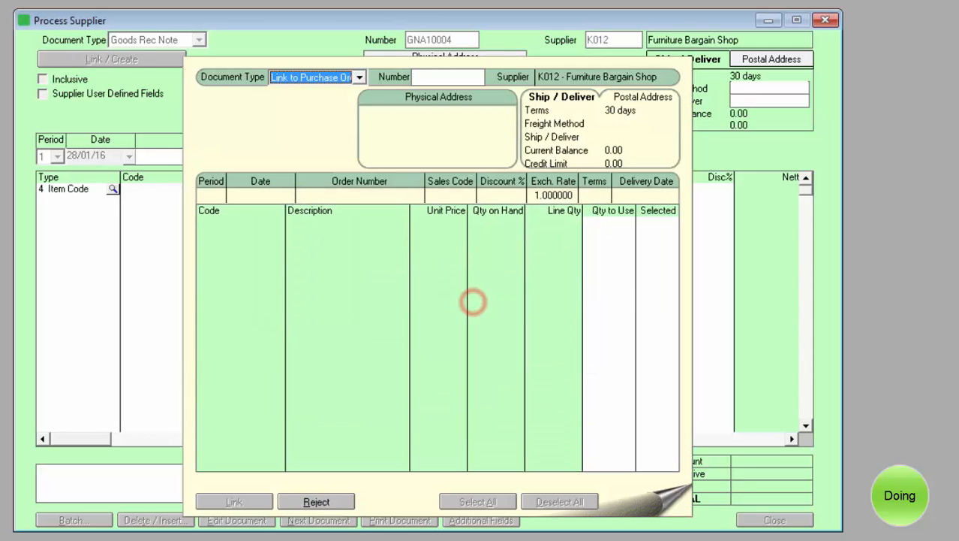
click(478, 76)
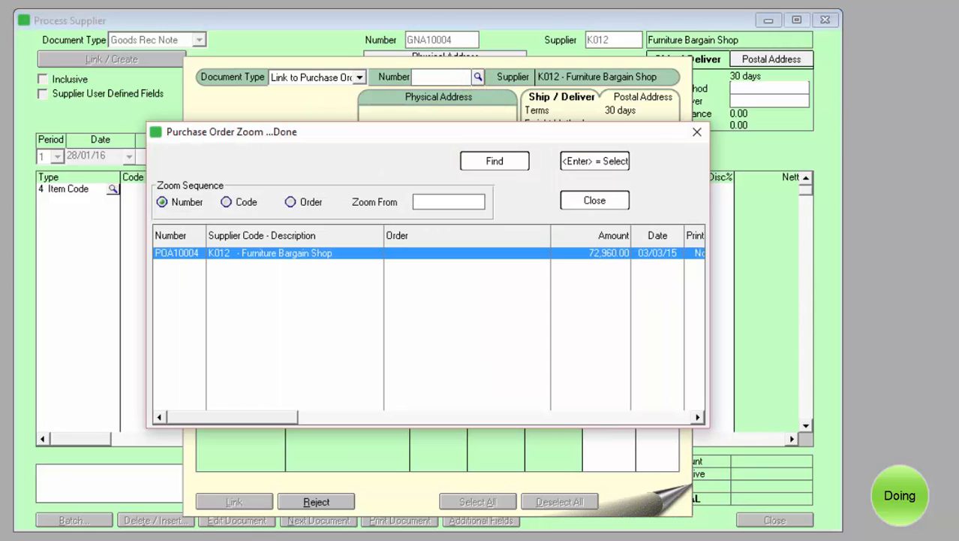
double_click(209, 253)
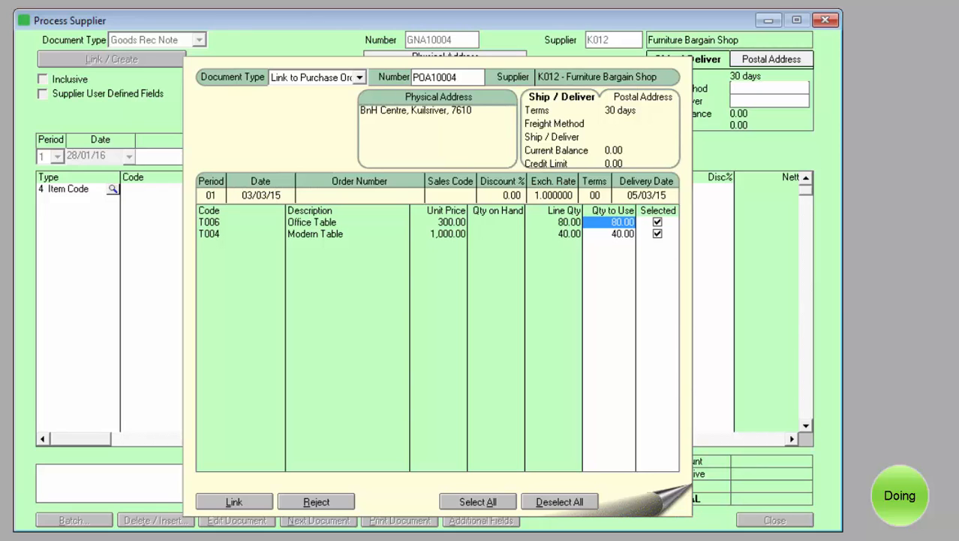
click(238, 501)
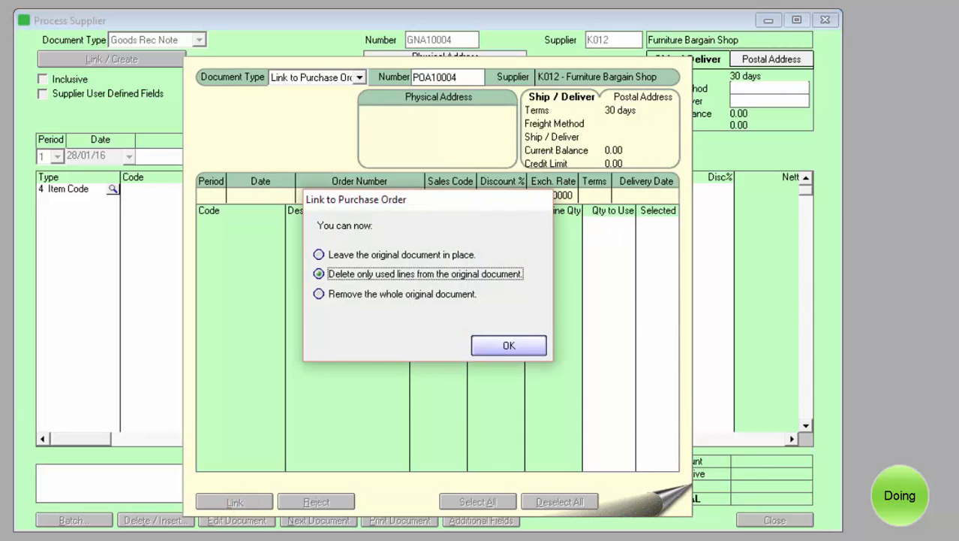
click(508, 346)
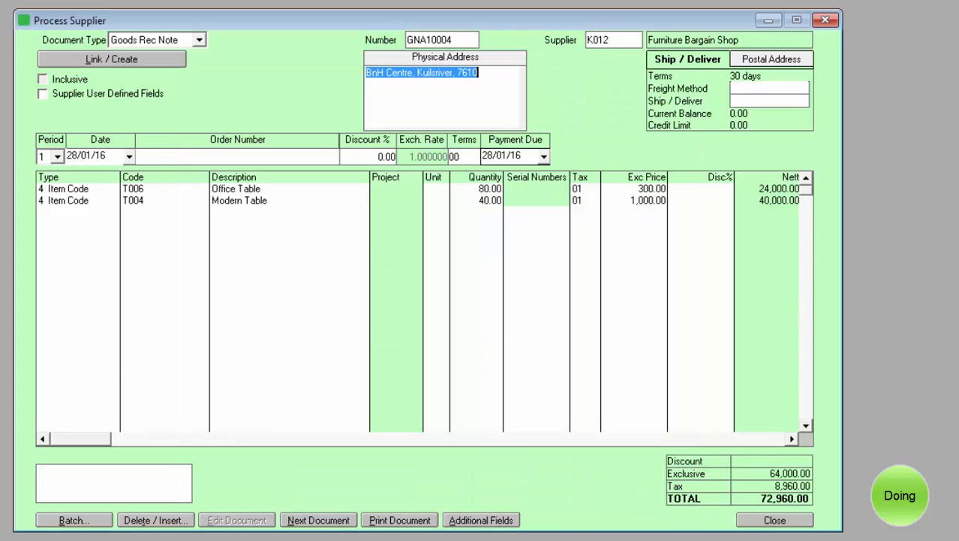
Step: Date the Furniture Bargain Shop note 05/03/15 and set its payment due date to 28/04/15
key(Return)
key(Return)
key(Return)
key(Return)
key(Return)
key(Return)
key(Return)
key(Return)
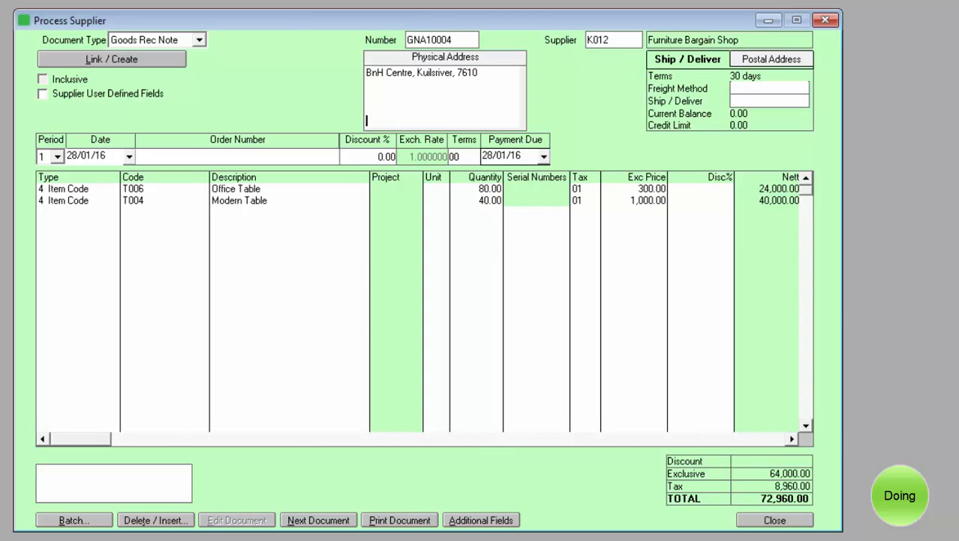
key(Return)
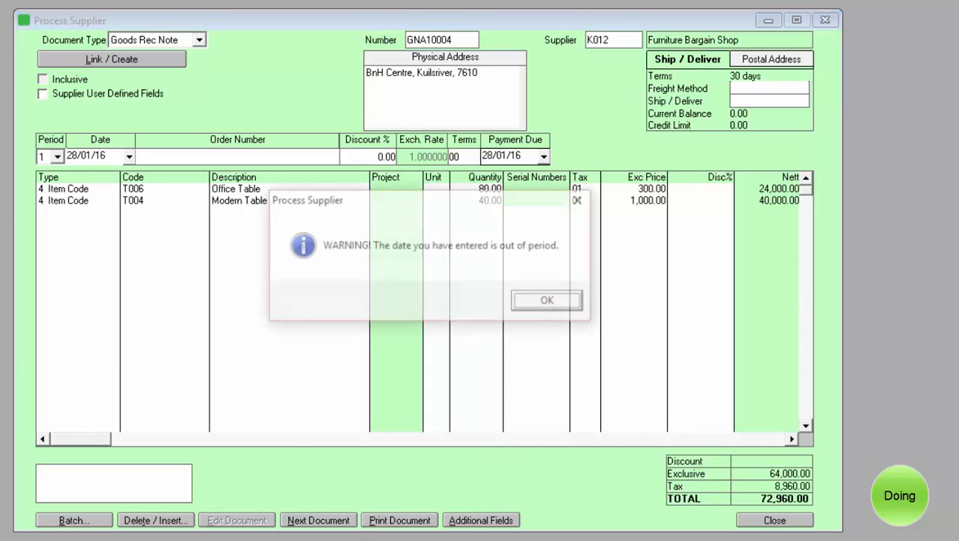
click(548, 299)
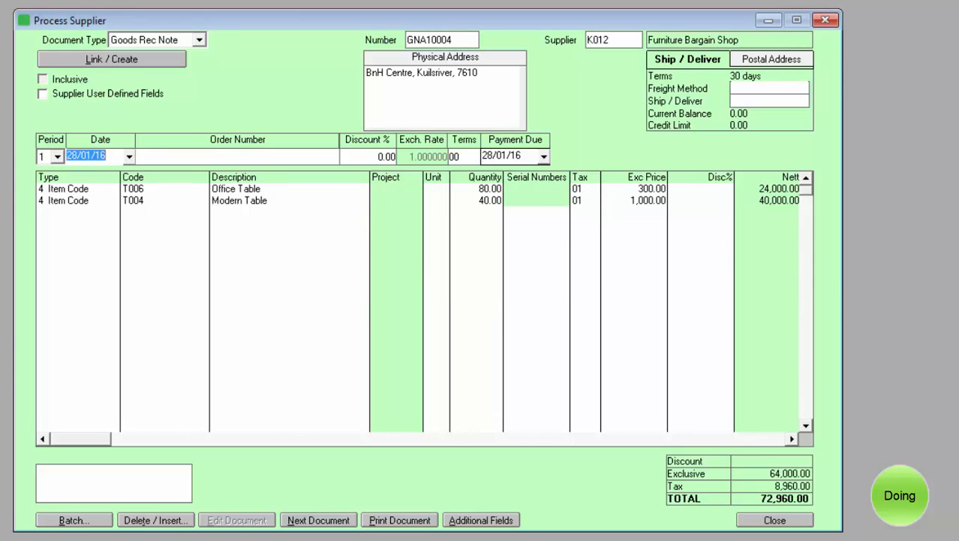
text(05/03/15)
key(Return)
key(Down)
key(Return)
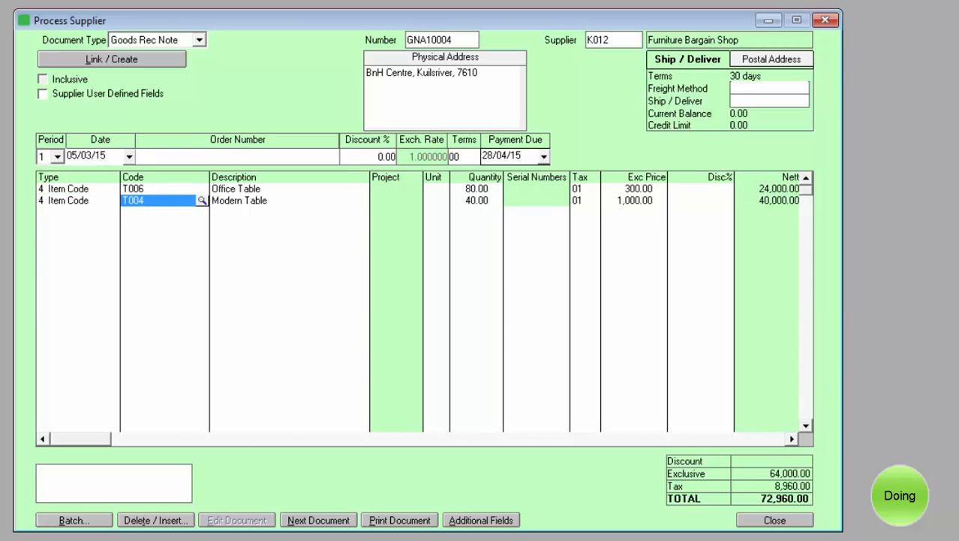
Step: Accept the Office Table and Modern Table lines on the Furniture Bargain Shop note as linked
key(Return)
key(Return)
key(Return)
key(Return)
key(Return)
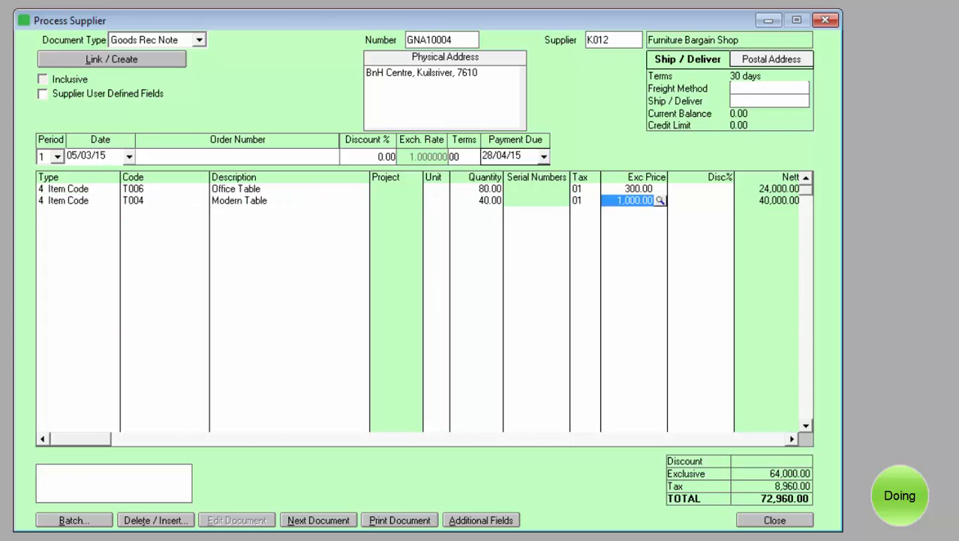
key(Return)
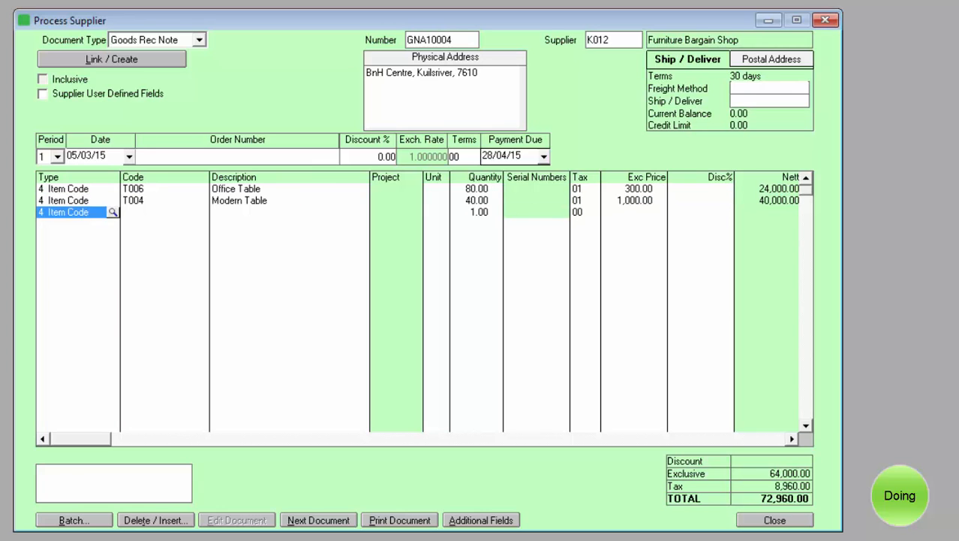
Step: Complete the Furniture Bargain Shop note without printing or e-mailing it and close the Process Supplier window
click(318, 519)
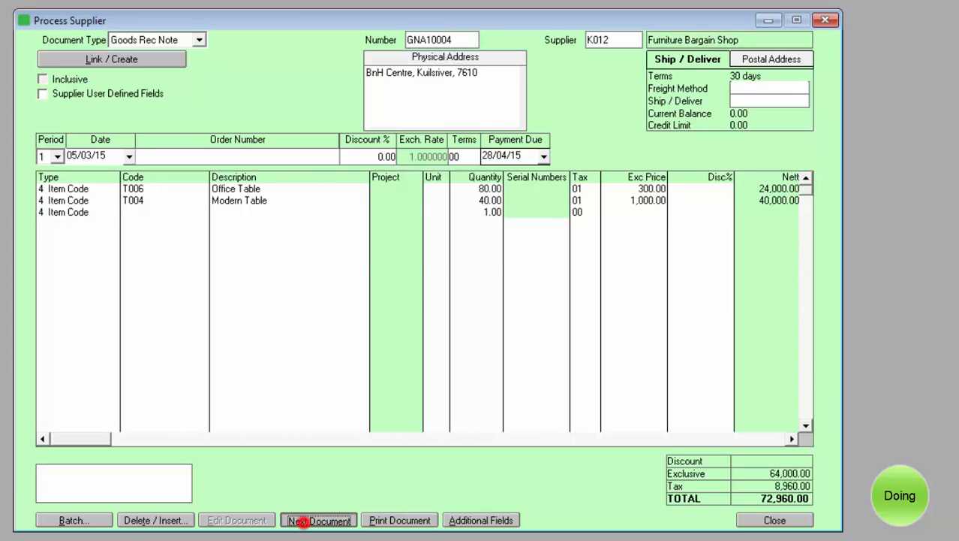
click(618, 136)
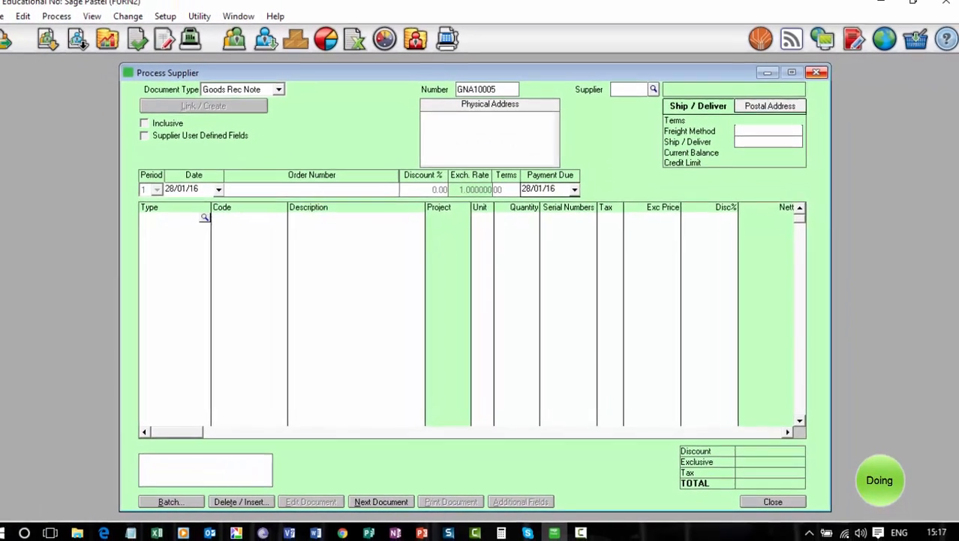
click(817, 73)
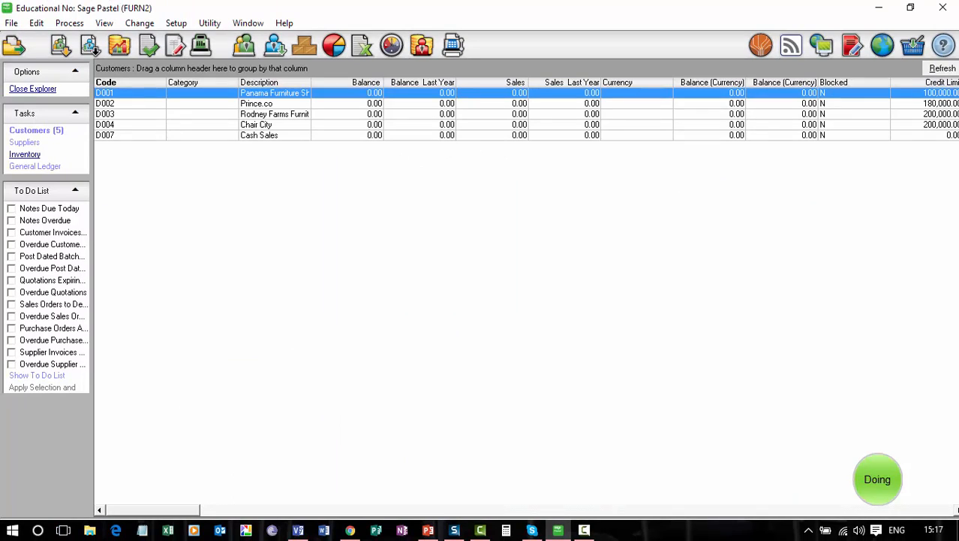